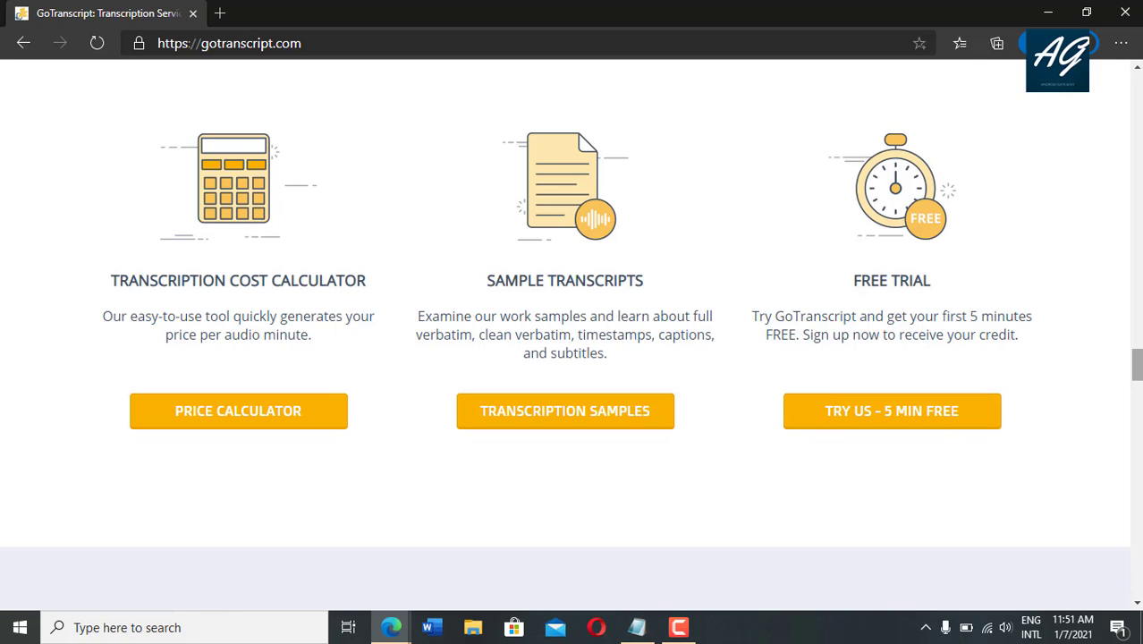
pyautogui.scroll(-5, 1136, 375)
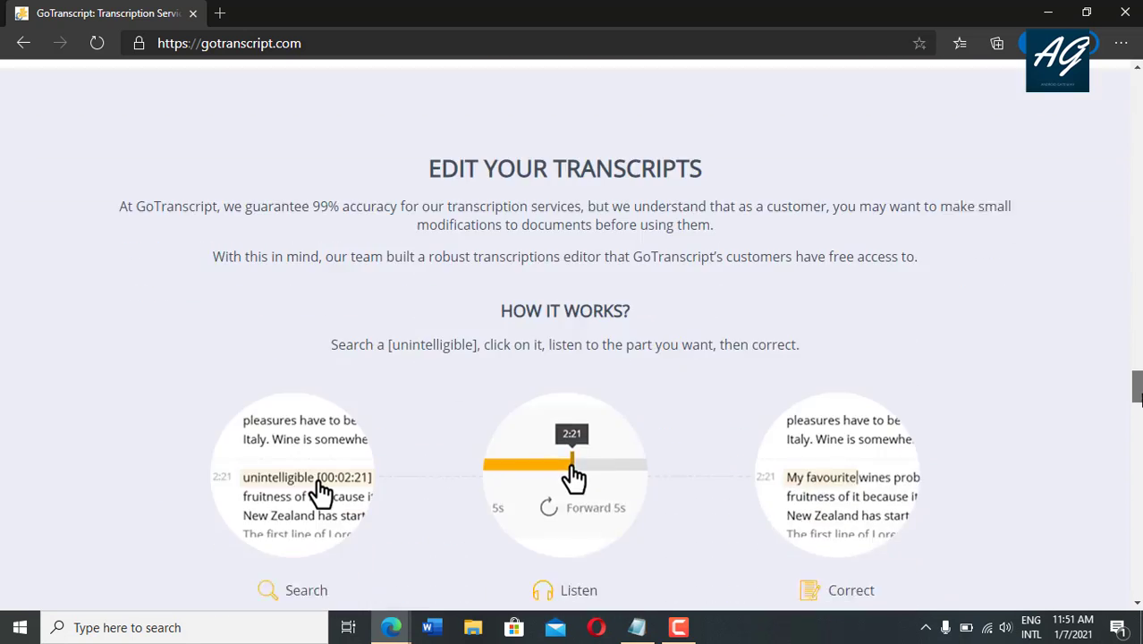
pyautogui.scroll(-2, 1136, 376)
pyautogui.scroll(-10, 1135, 393)
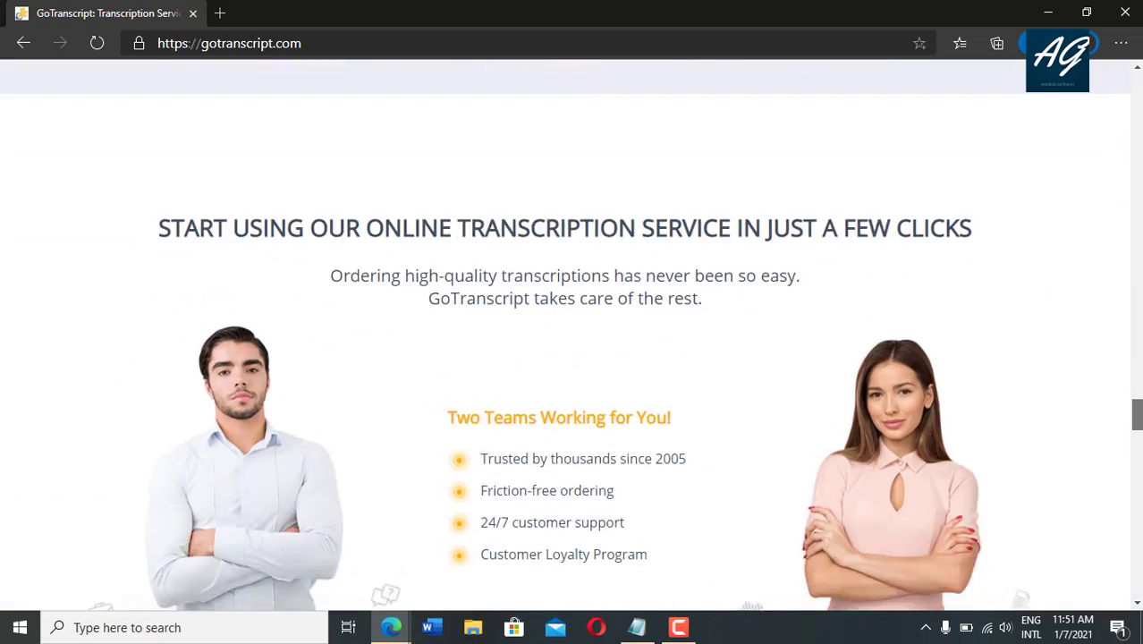
pyautogui.scroll(20, 1135, 393)
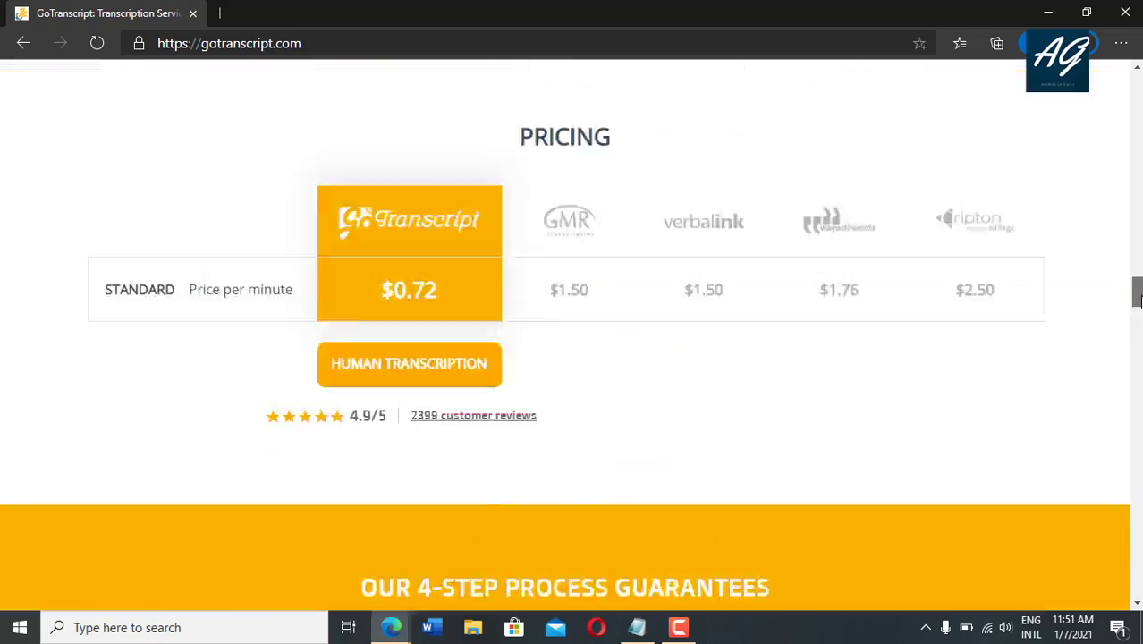
pyautogui.scroll(5, 572, 336)
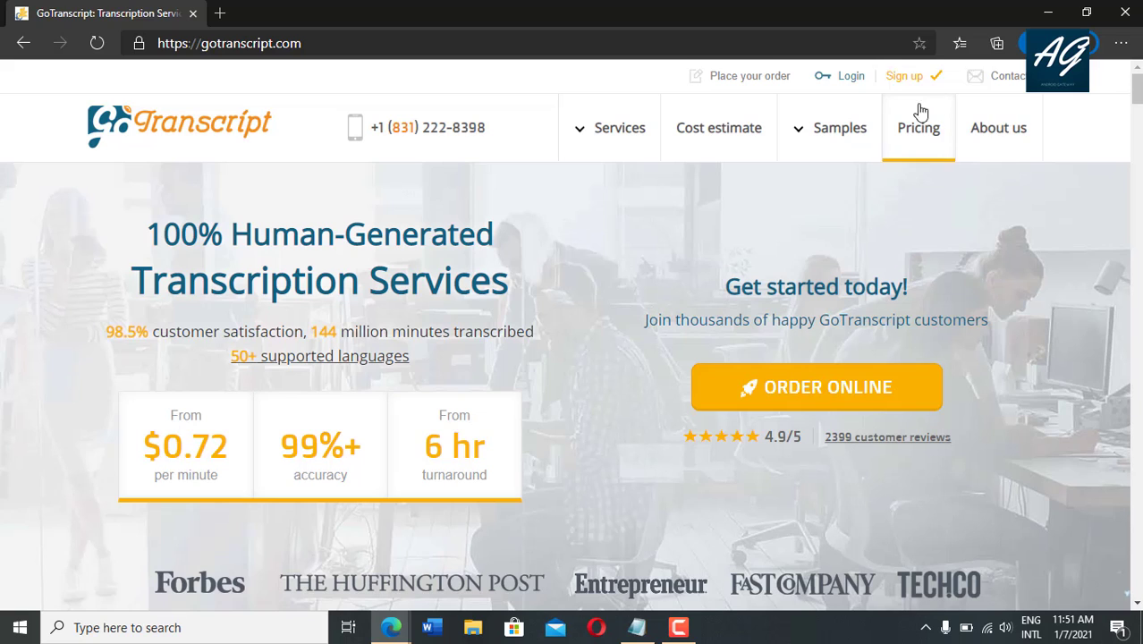
# Open the Sign up page, scroll to its email and password form, then switch to the login form
pyautogui.click(905, 78)
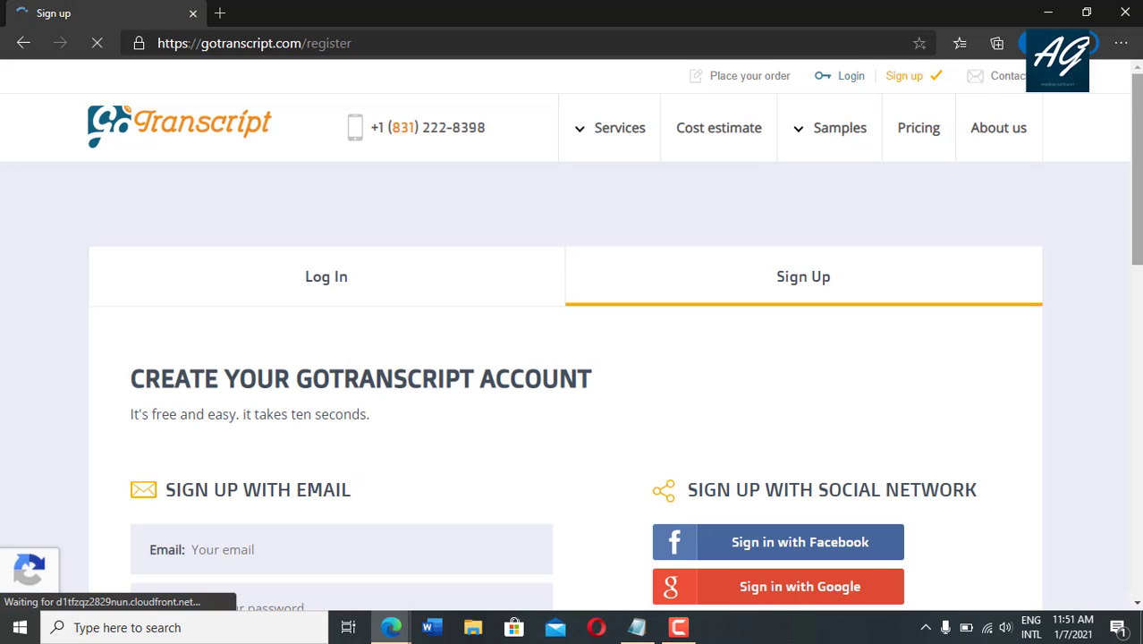
pyautogui.scroll(-3, 573, 358)
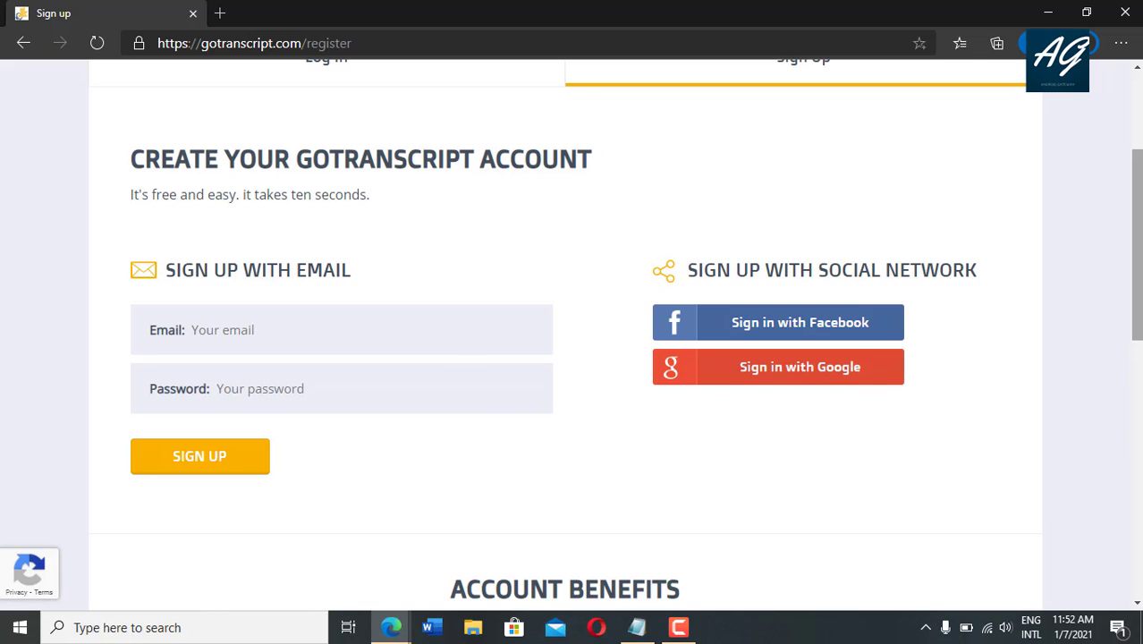
pyautogui.moveTo(1135, 293); pyautogui.dragTo(1135, 243)
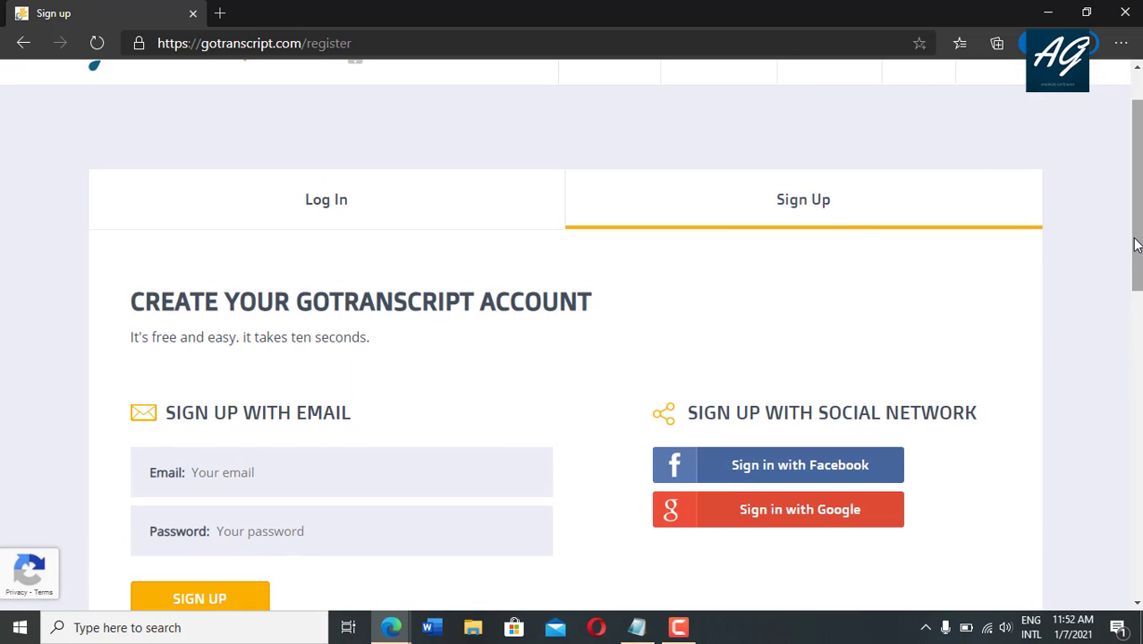
pyautogui.click(302, 206)
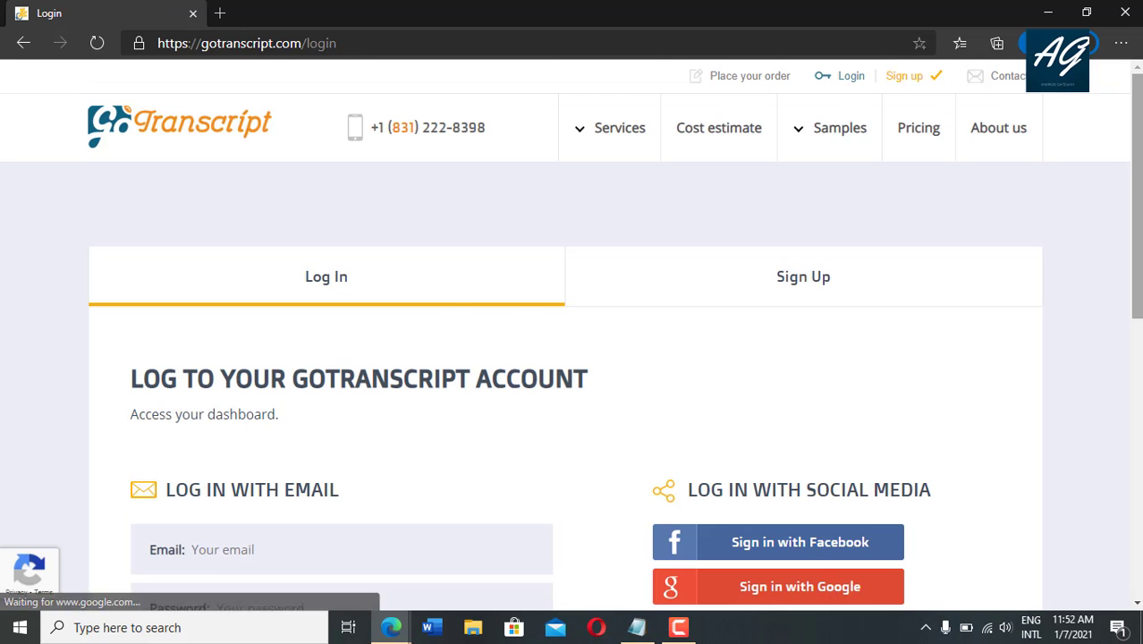
# Log in with the saved email and corrected password, reaching My Orders with two orders and a $26.60 balance
pyautogui.scroll(-2, 211, 292)
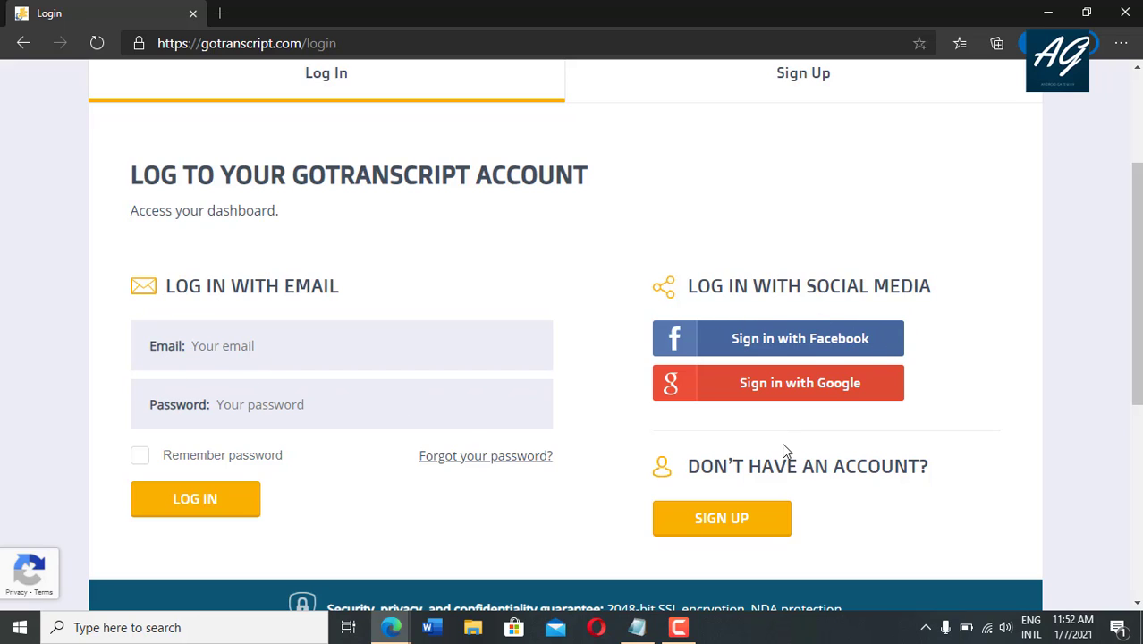
pyautogui.click(243, 345)
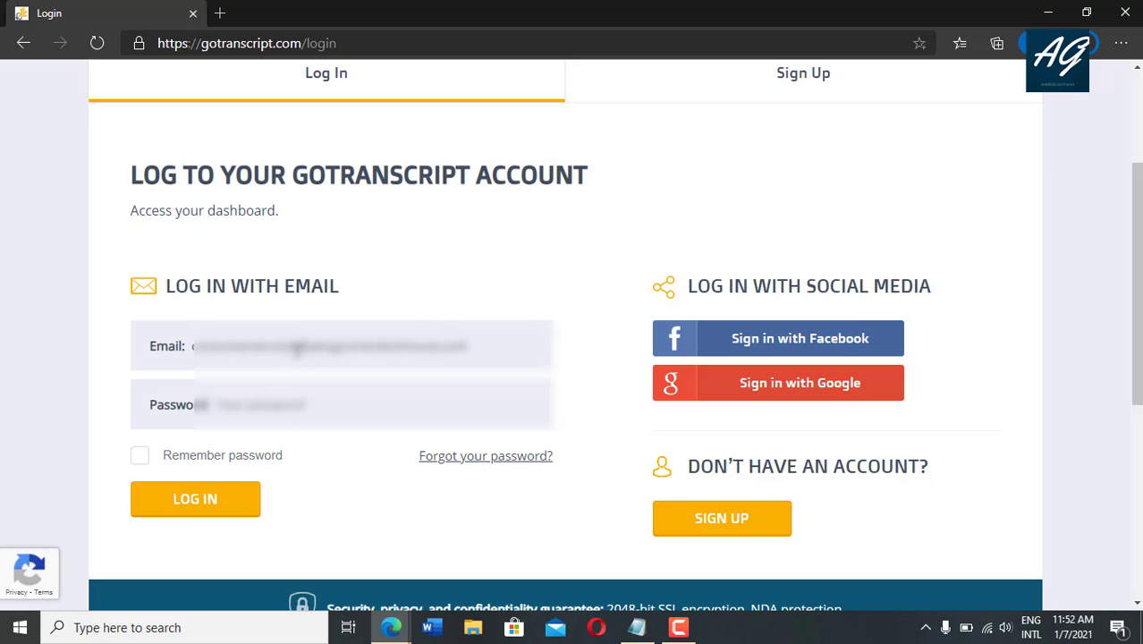
pyautogui.moveTo(298, 346); pyautogui.dragTo(192, 347)
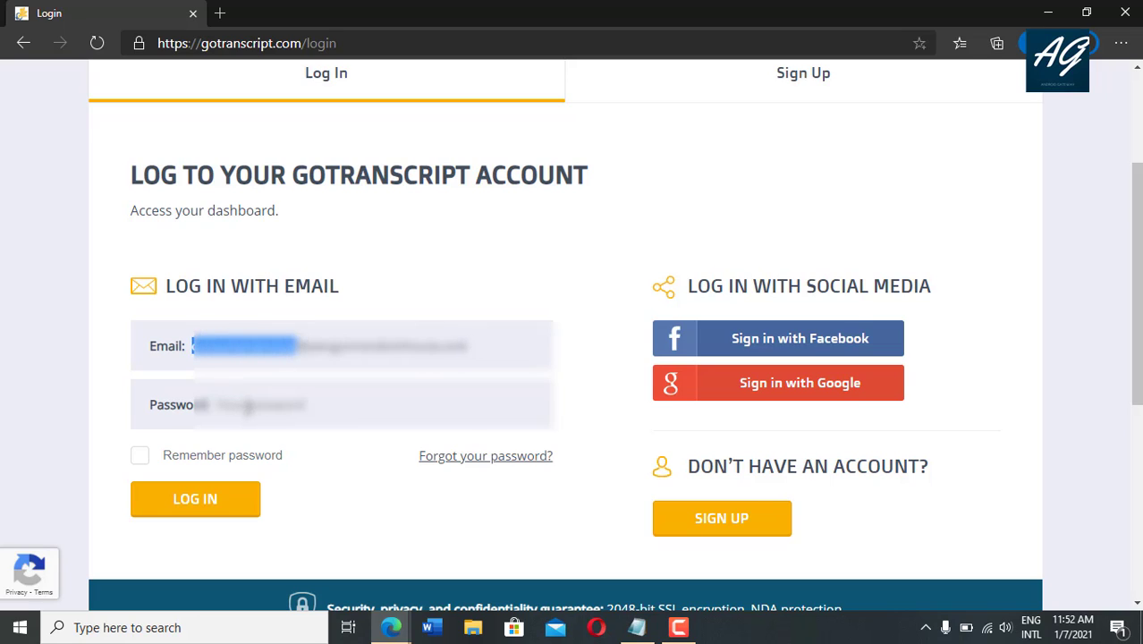
pyautogui.click(248, 407)
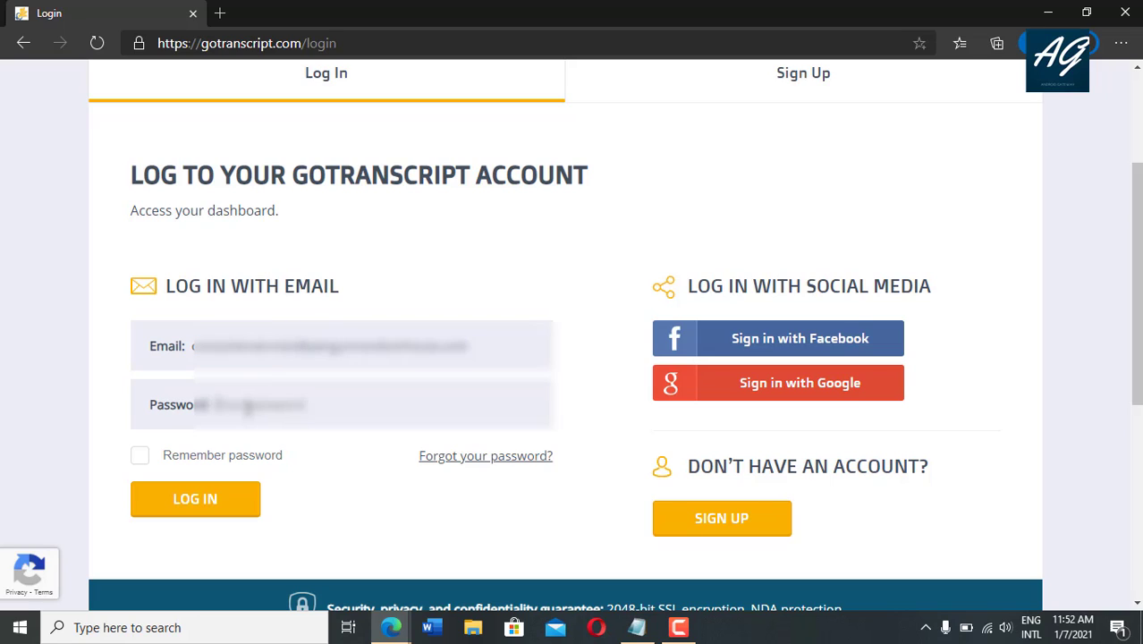
pyautogui.hotkey('ctrl', 'v')
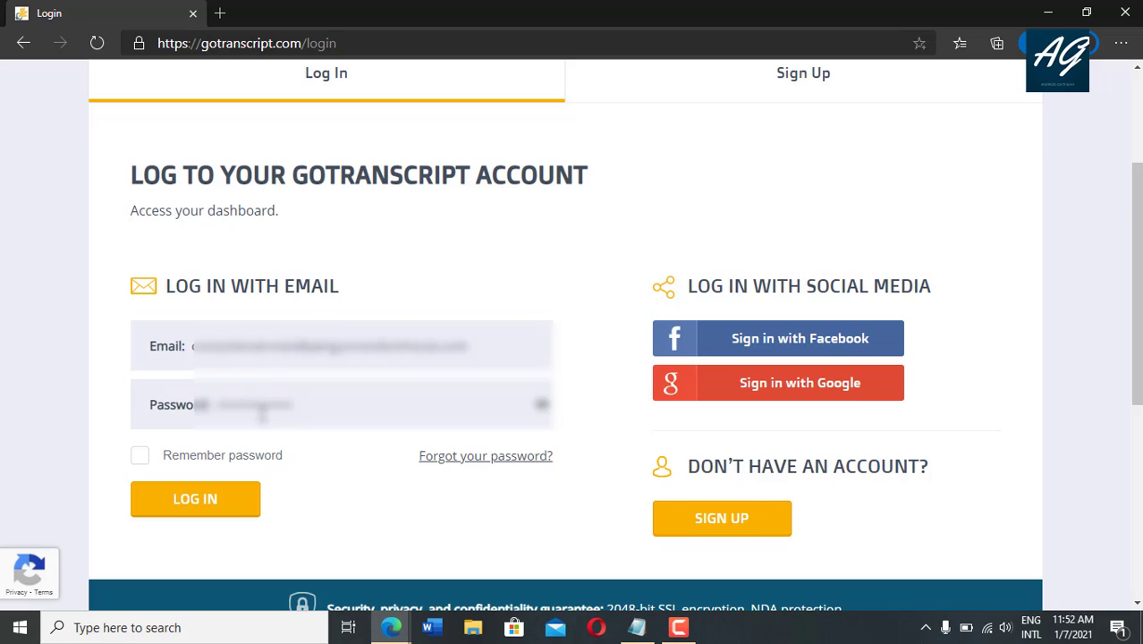
pyautogui.click(256, 463)
pyautogui.click(206, 507)
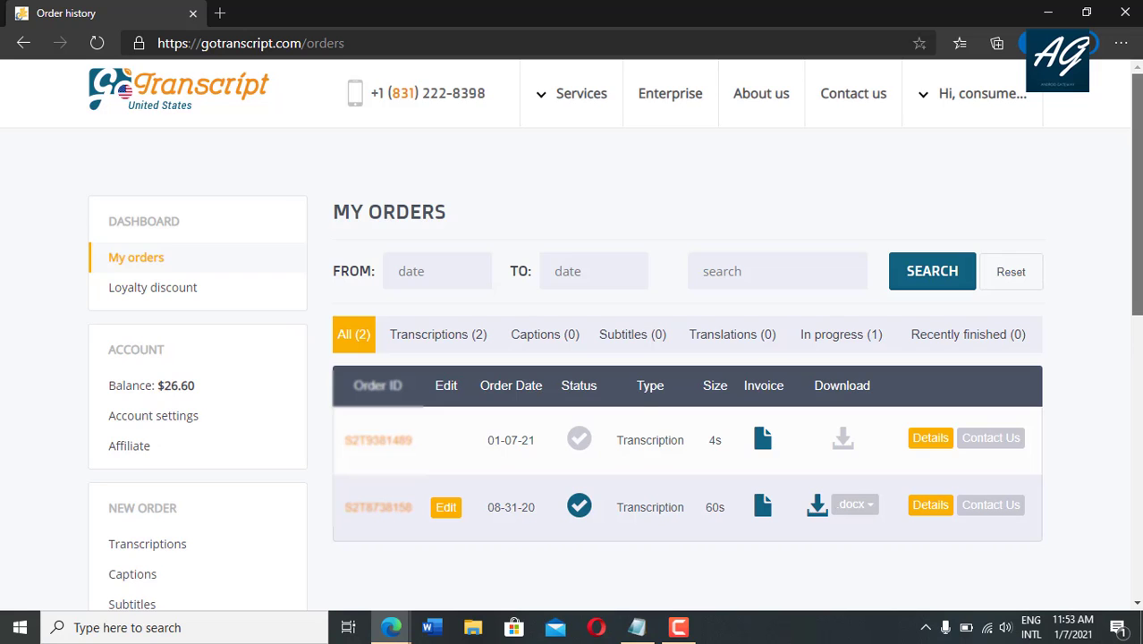
# Open the details page of the older completed one-minute order
pyautogui.scroll(-1, 1135, 197)
pyautogui.scroll(-1, 1136, 269)
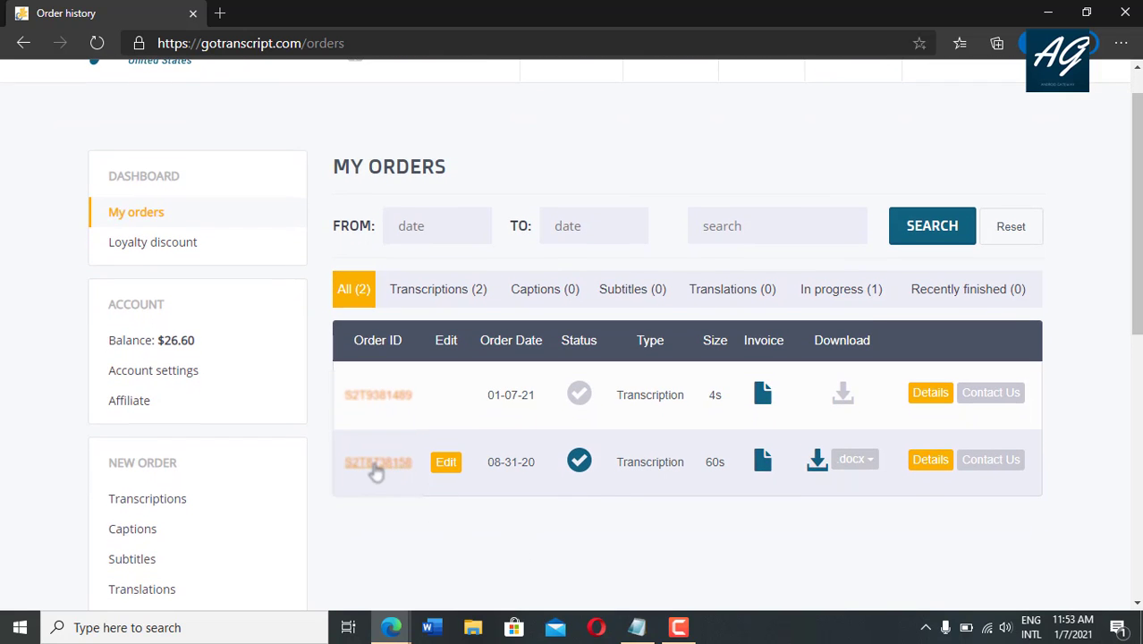
pyautogui.click(390, 469)
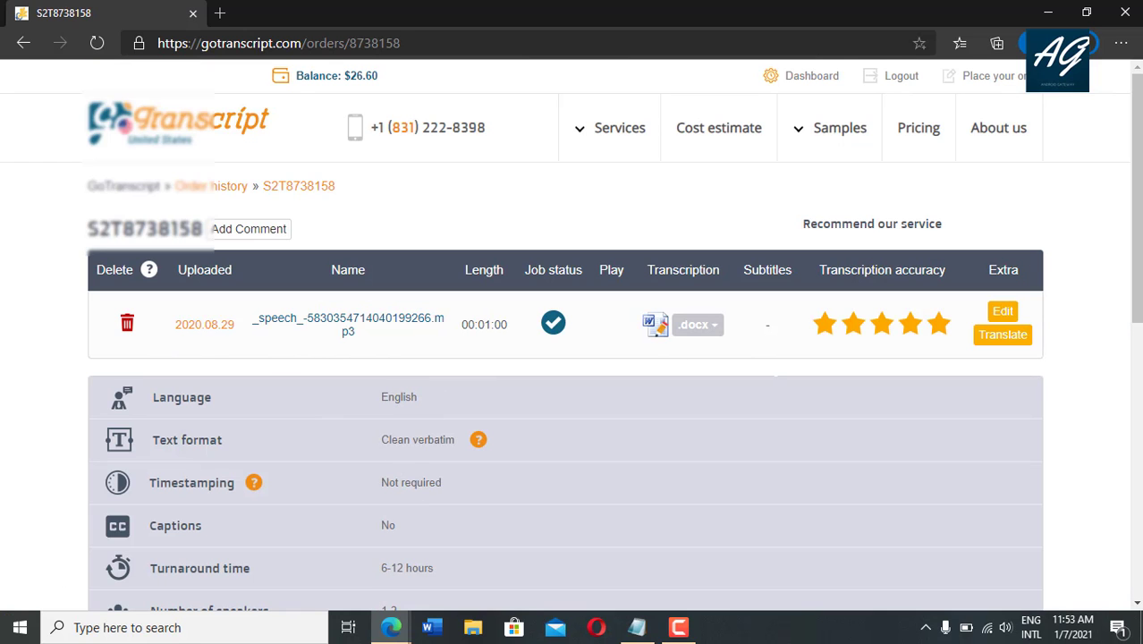
pyautogui.scroll(-1, 1136, 268)
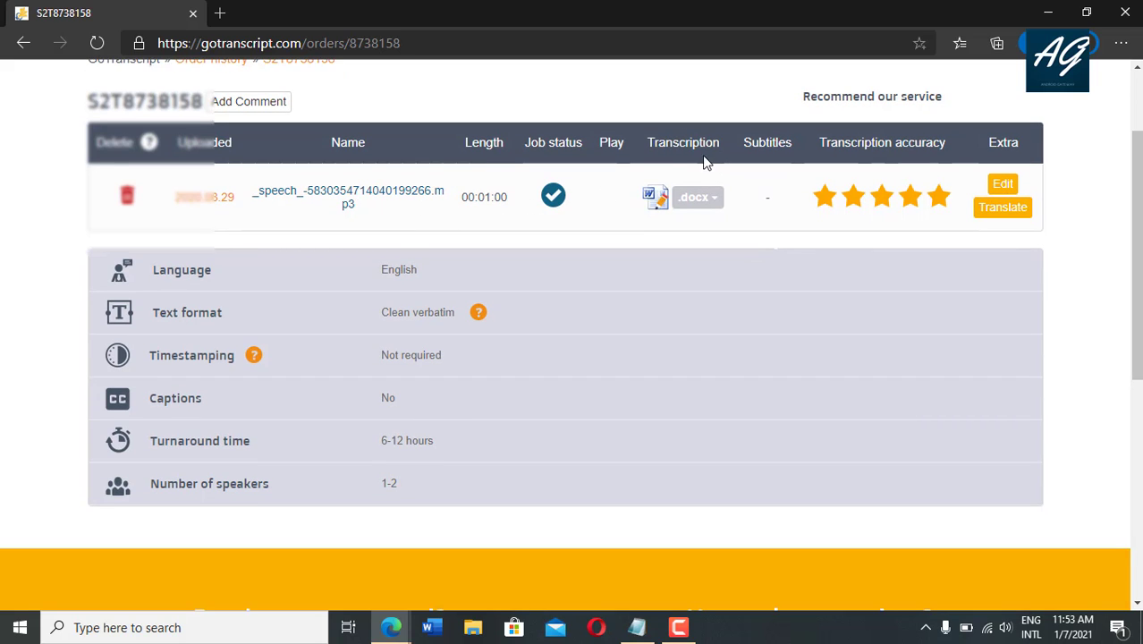
# Check the transcript download formats: .docx, .doc, .pdf, .txt and .html
pyautogui.click(715, 202)
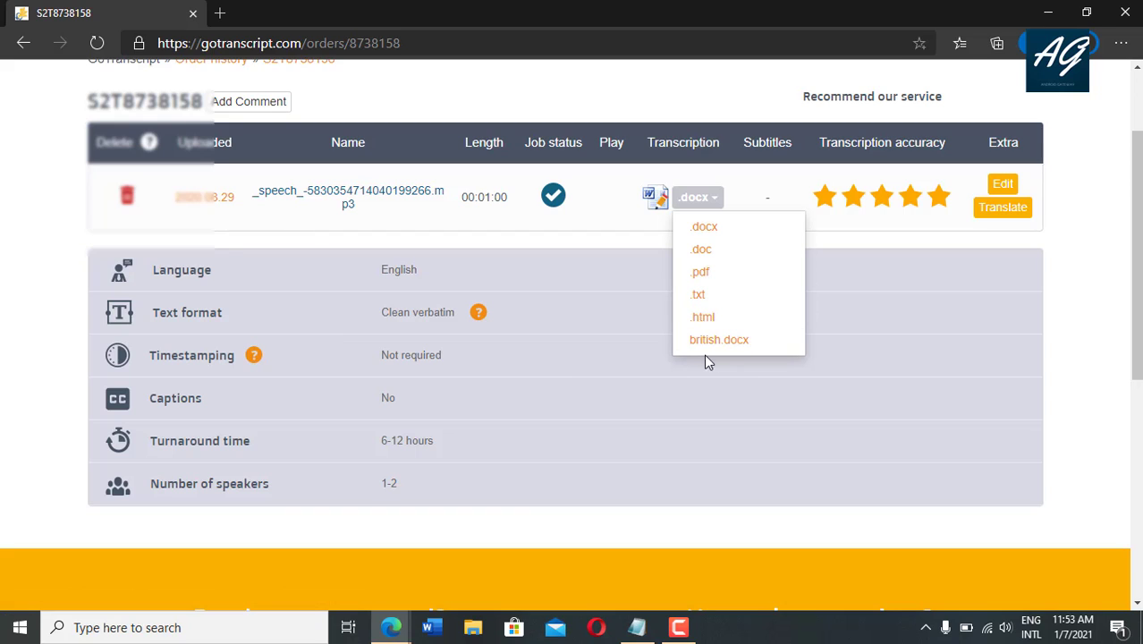
pyautogui.click(679, 391)
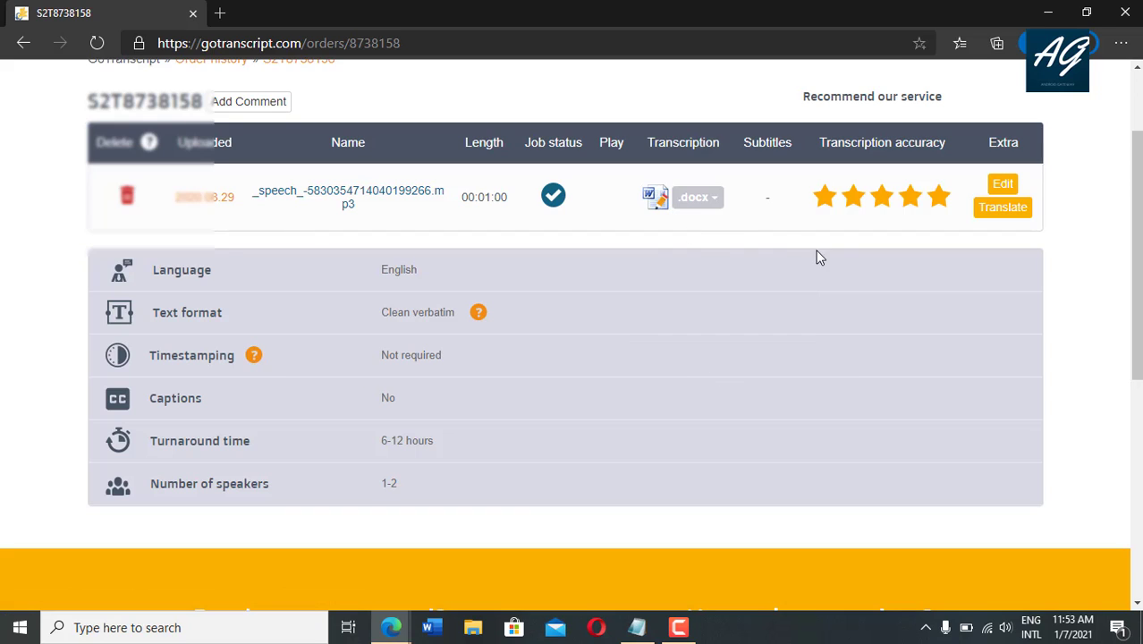
pyautogui.click(715, 206)
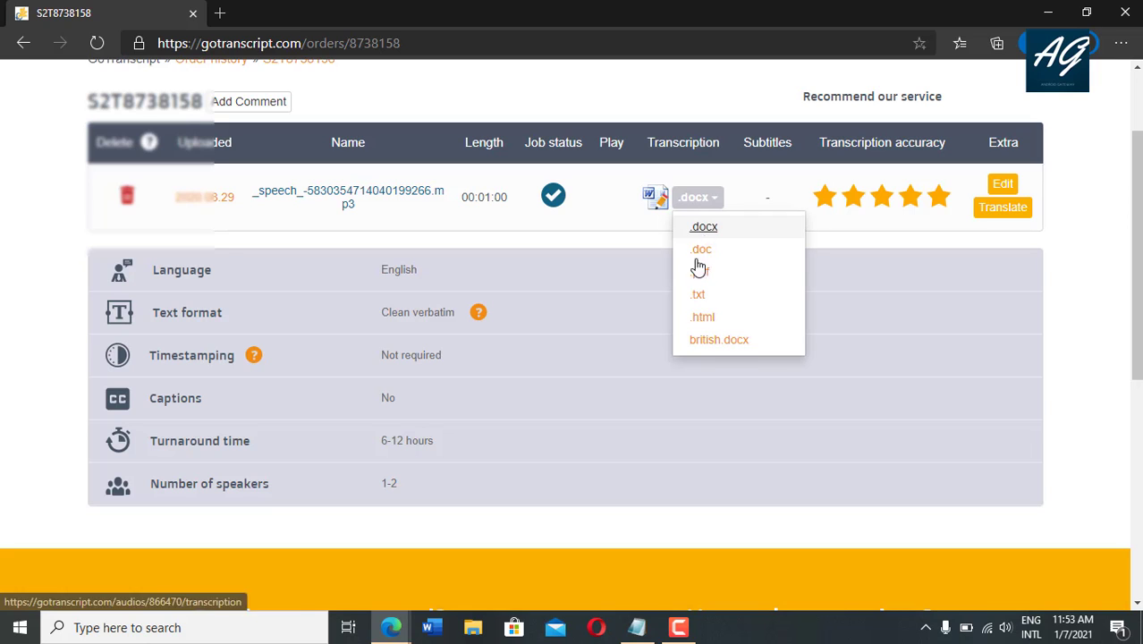
pyautogui.click(600, 360)
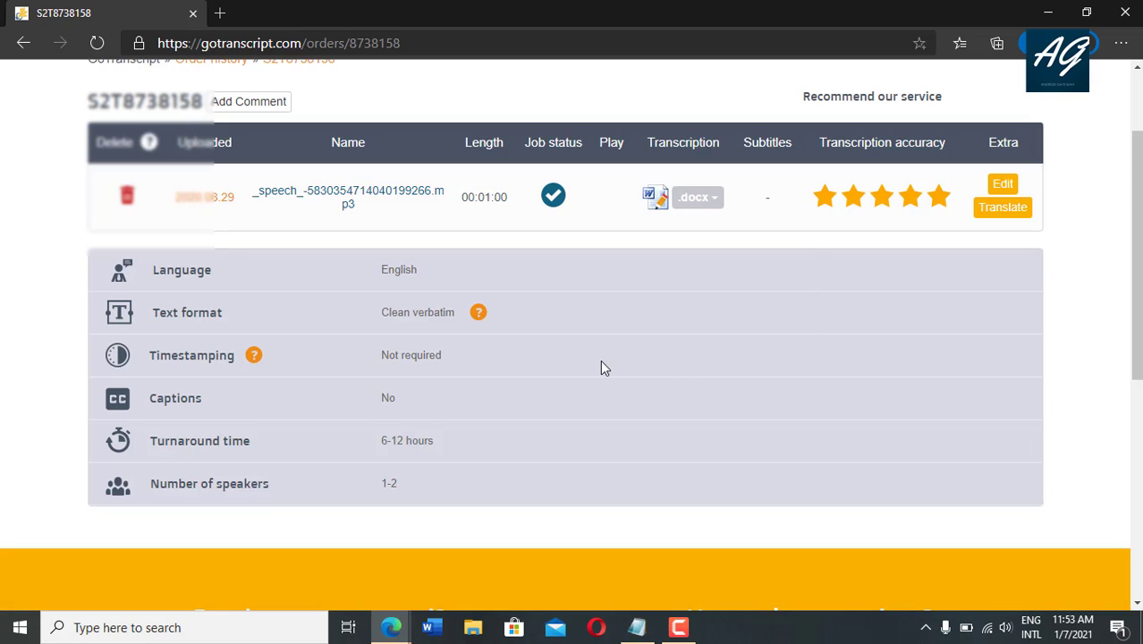
pyautogui.scroll(1, 1136, 268)
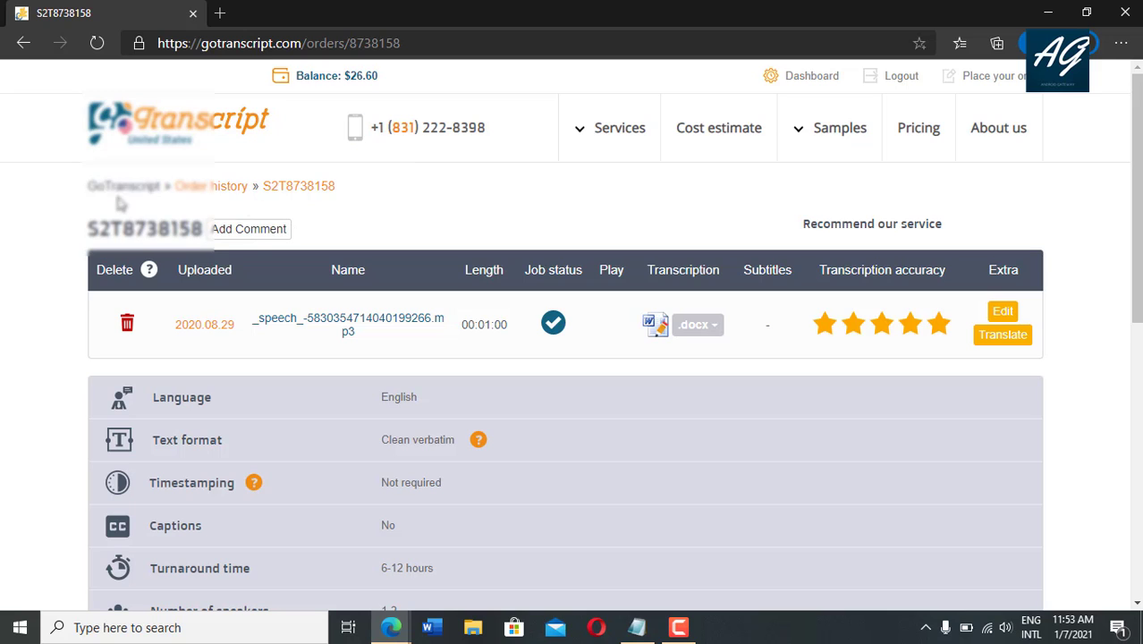
# Return to the dashboard and filter My Orders by transcriptions, captions, subtitles, in progress, then recently finished
pyautogui.click(116, 191)
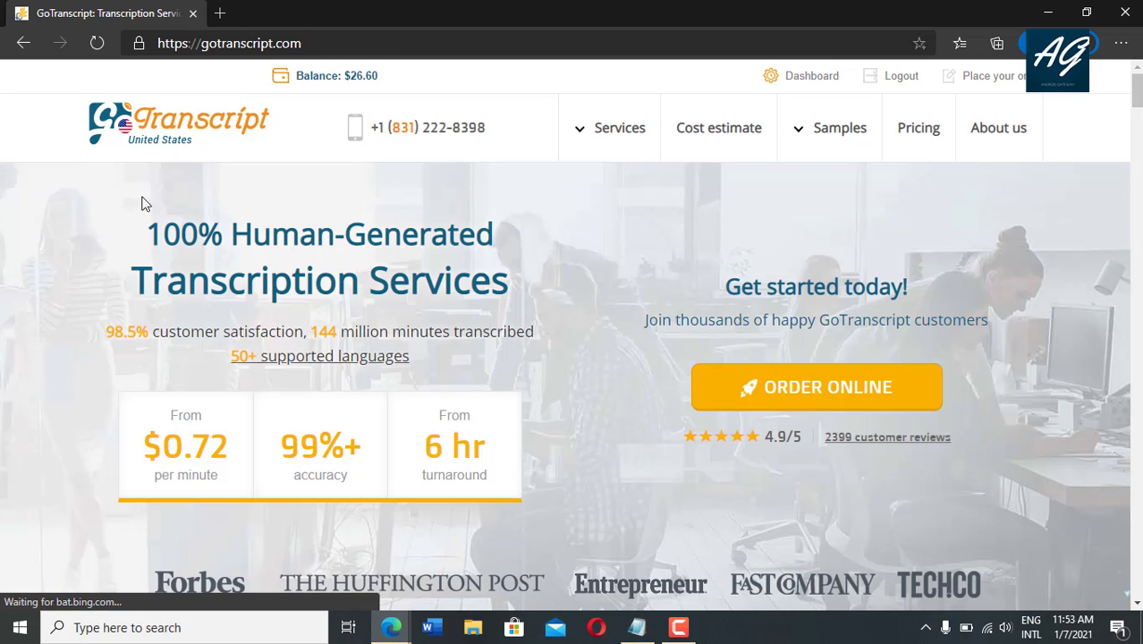
pyautogui.click(811, 90)
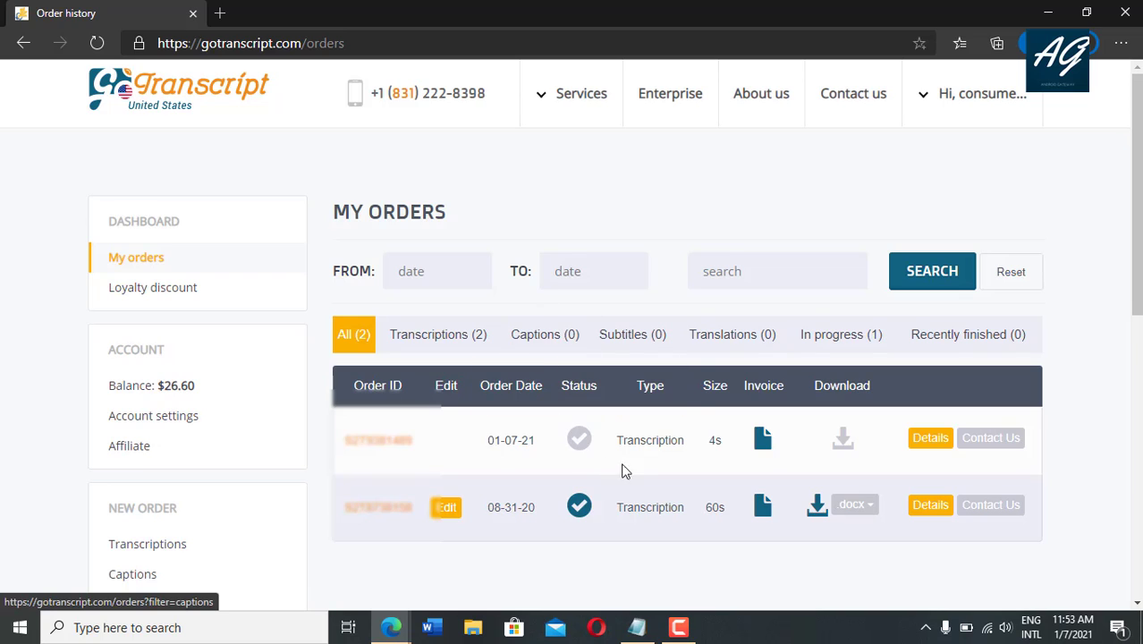
pyautogui.click(424, 347)
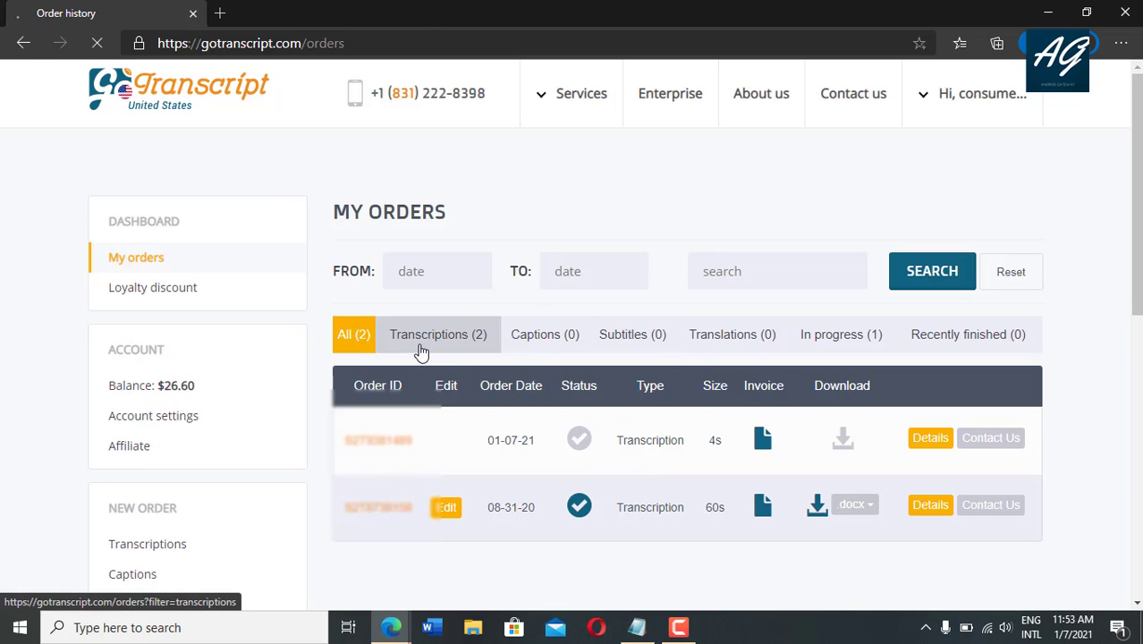
pyautogui.click(562, 338)
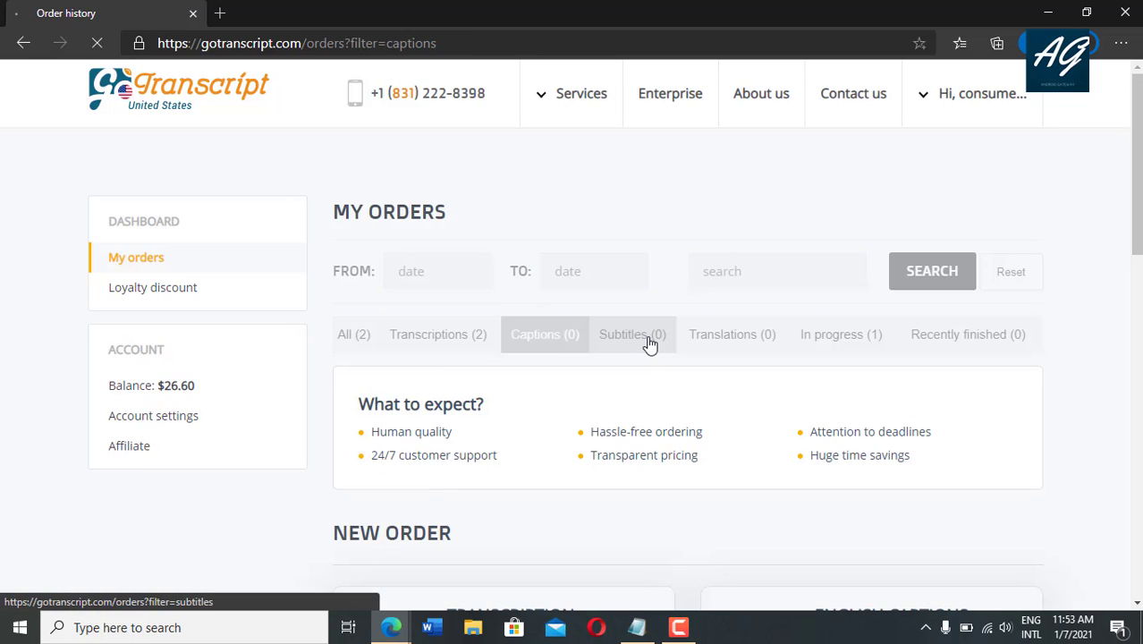
pyautogui.click(650, 345)
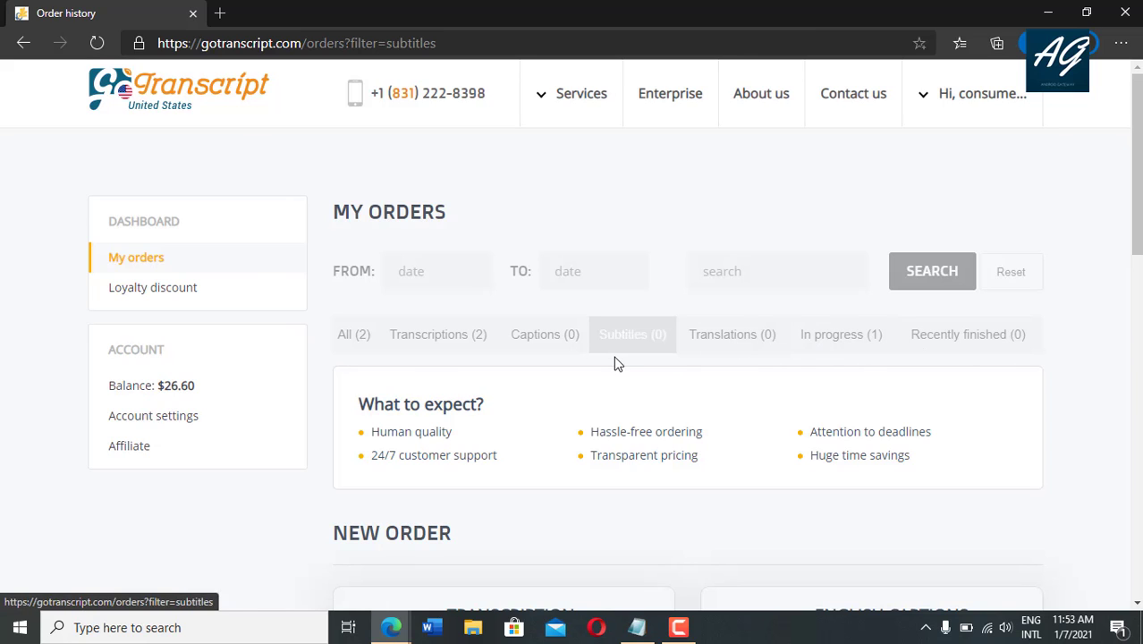
pyautogui.click(830, 353)
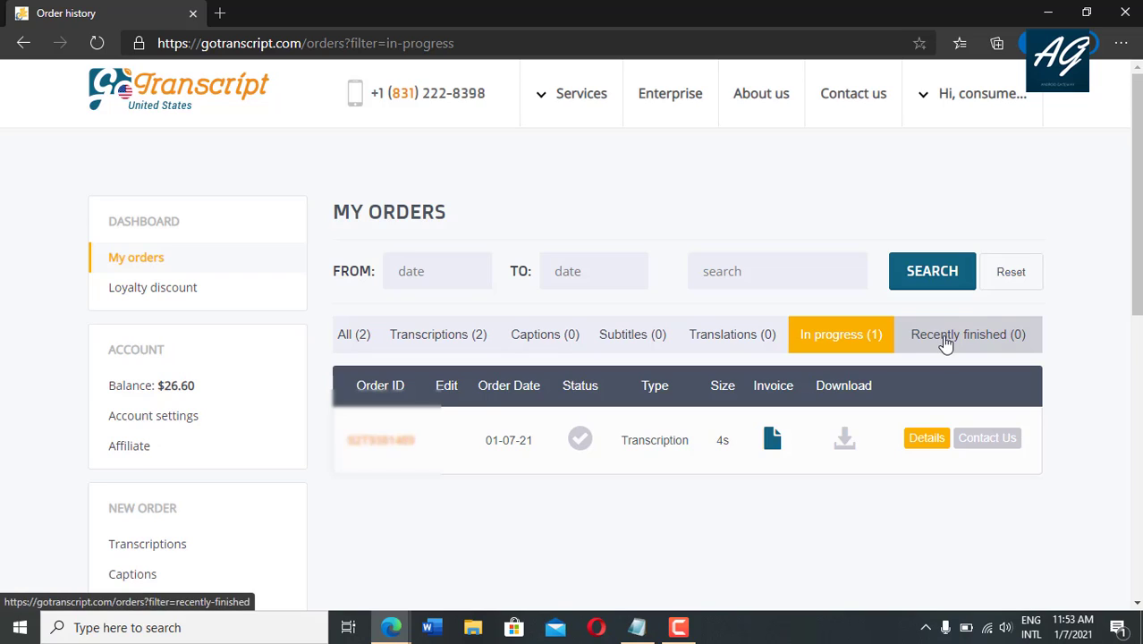
pyautogui.click(945, 344)
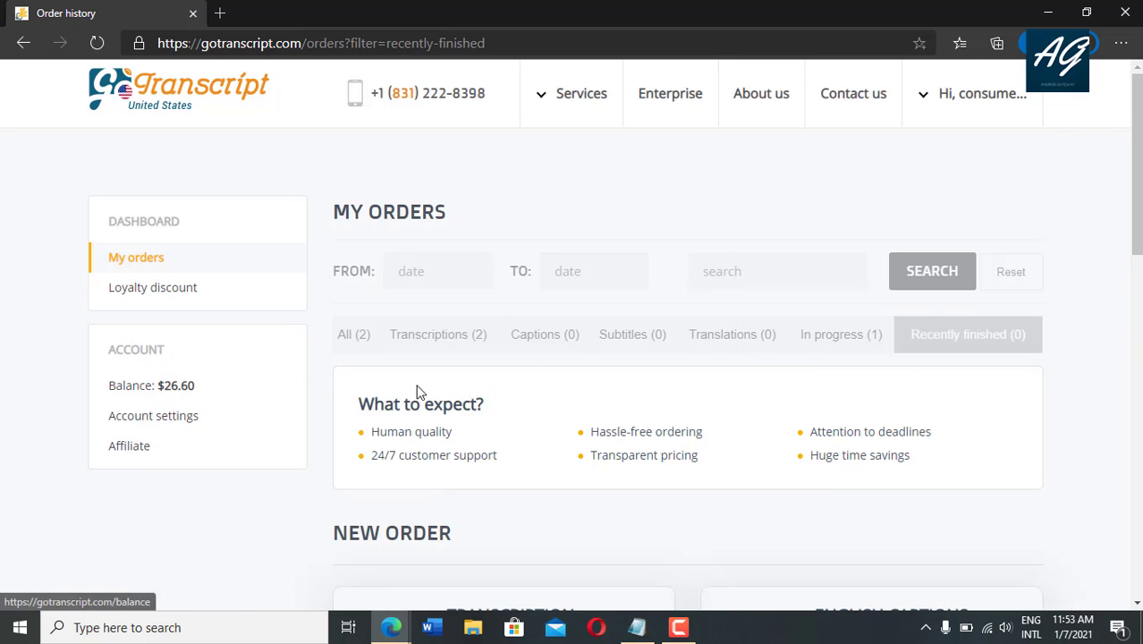
# Review the loyalty discount tiers: 0% now, 1 order minute, 119 minutes left to 5%
pyautogui.click(154, 289)
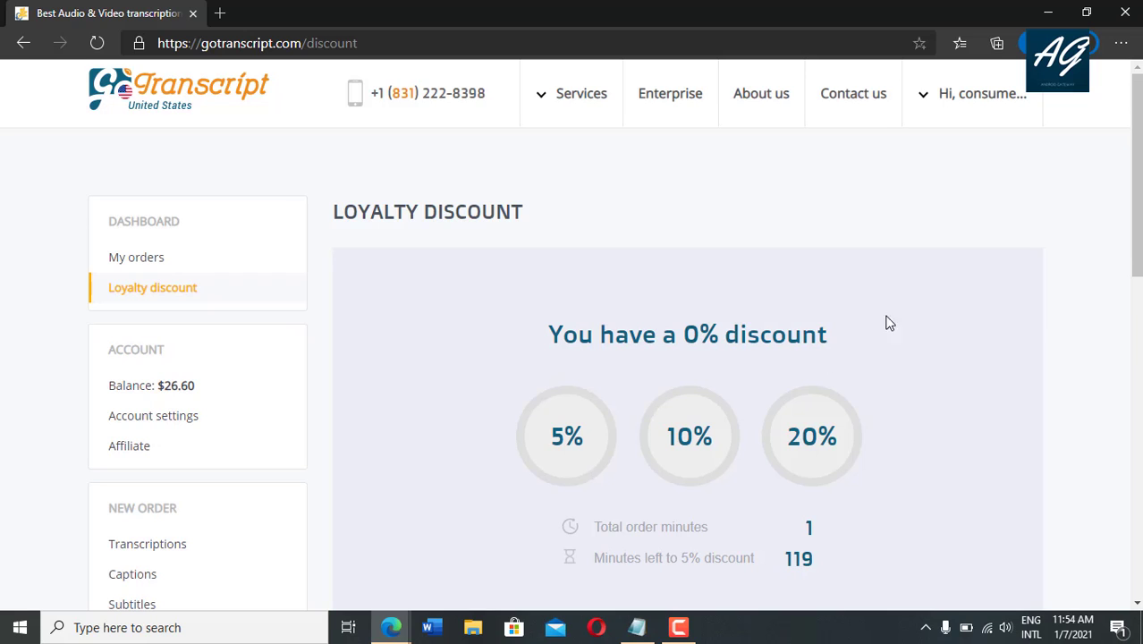
pyautogui.scroll(-3, 888, 323)
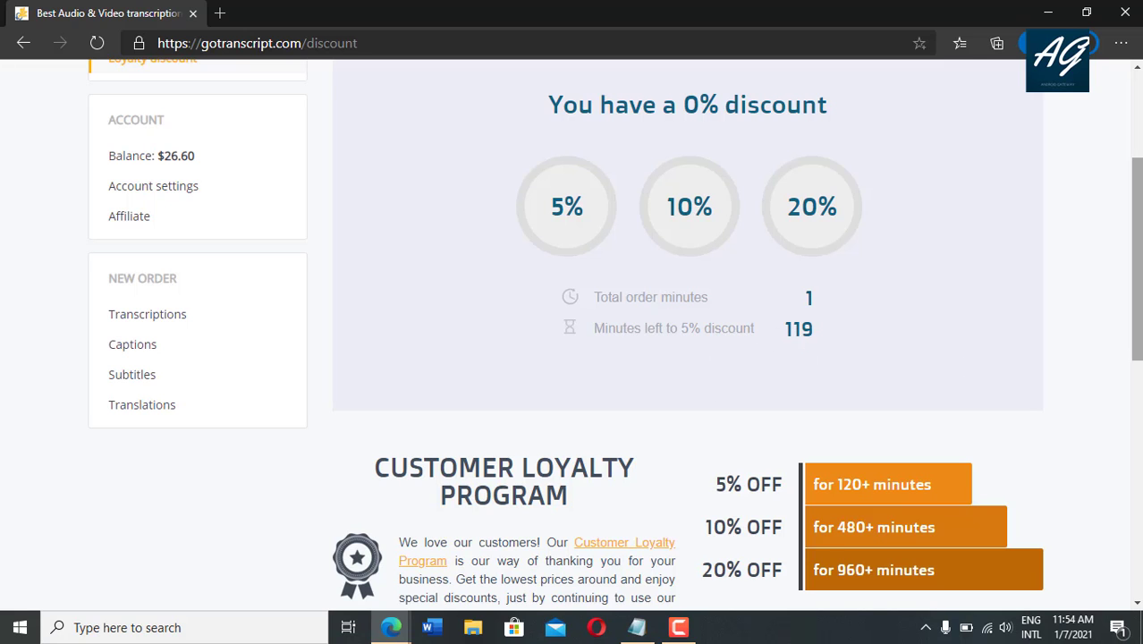
pyautogui.scroll(1, 615, 336)
pyautogui.scroll(-2, 614, 335)
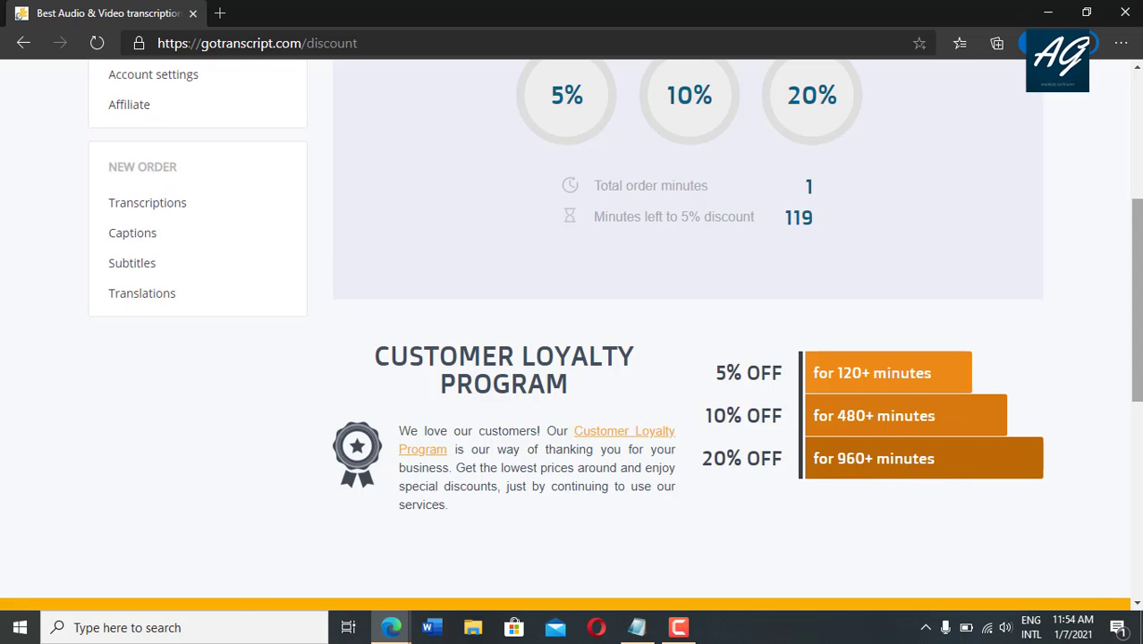
pyautogui.scroll(-2, 1135, 404)
pyautogui.scroll(1, 1138, 385)
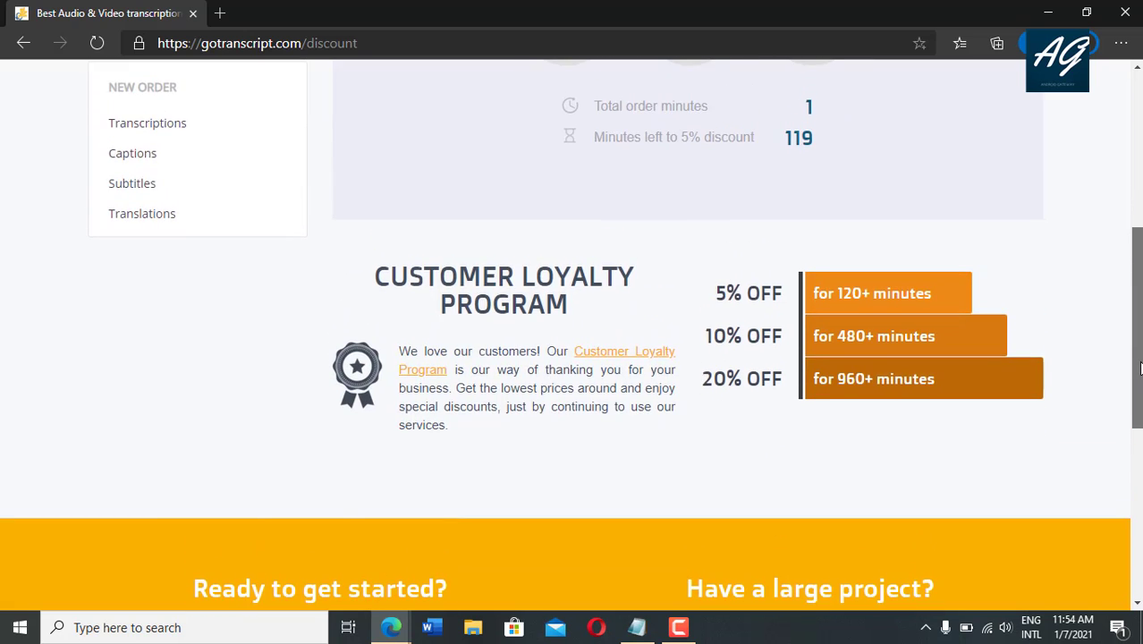
pyautogui.moveTo(1139, 368); pyautogui.dragTo(1137, 288)
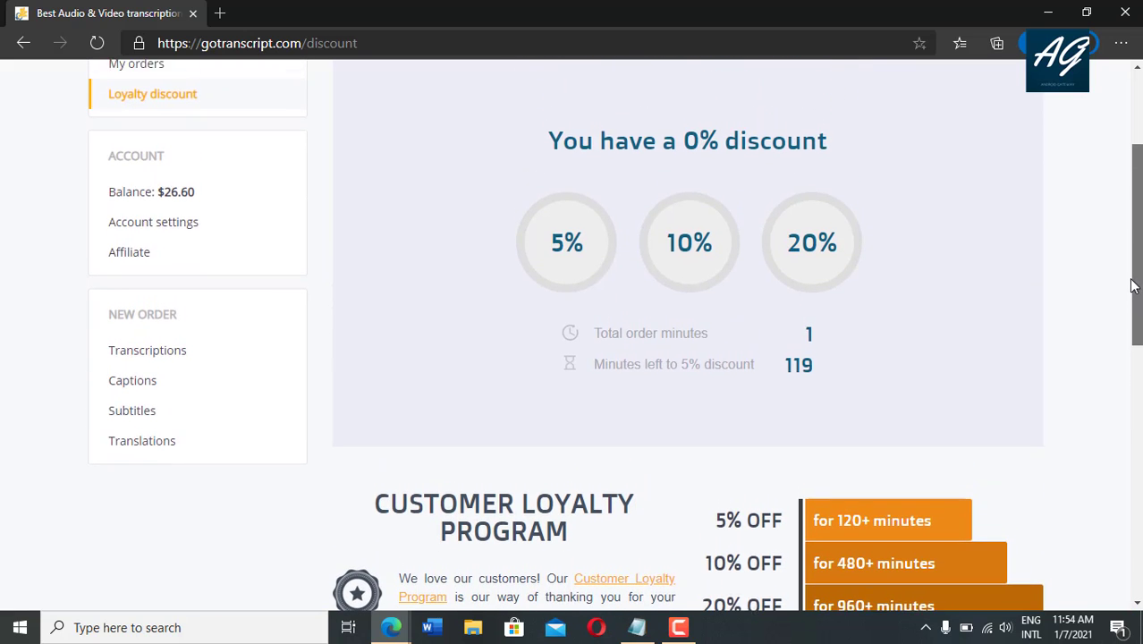
# View the affiliate statistics, then start a new transcription order
pyautogui.click(133, 247)
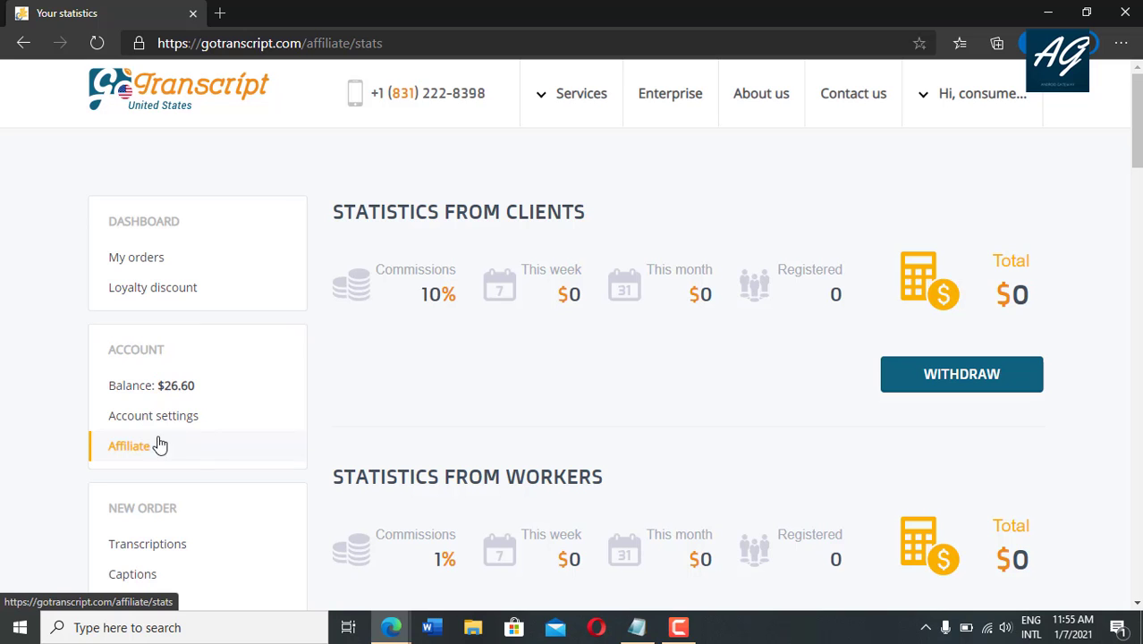
pyautogui.moveTo(1137, 116); pyautogui.dragTo(1126, 173)
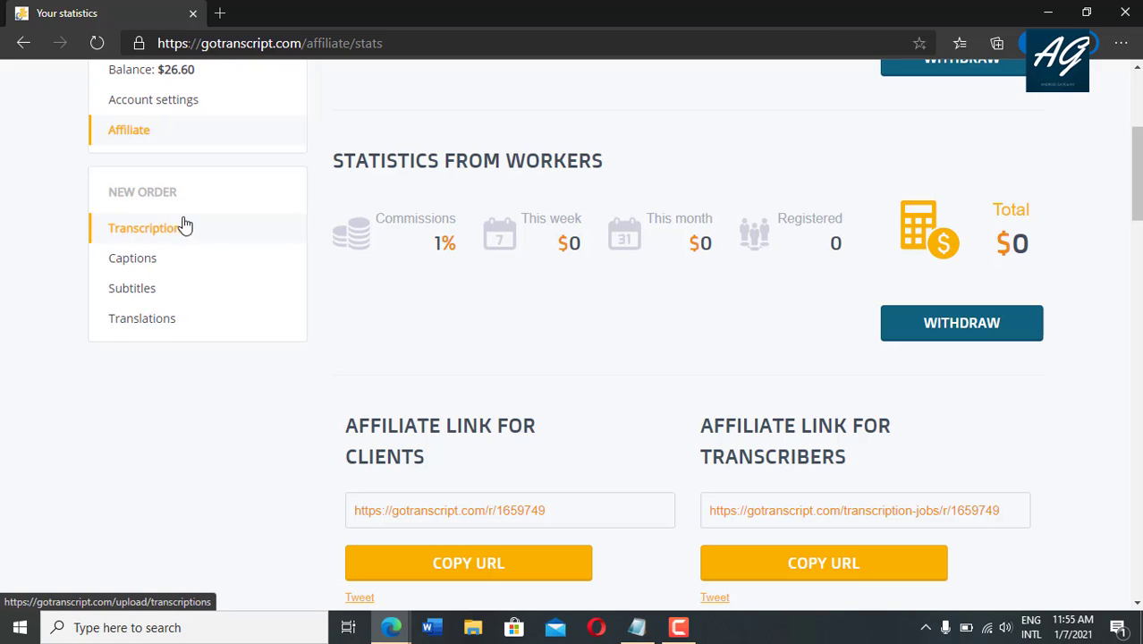
pyautogui.click(138, 244)
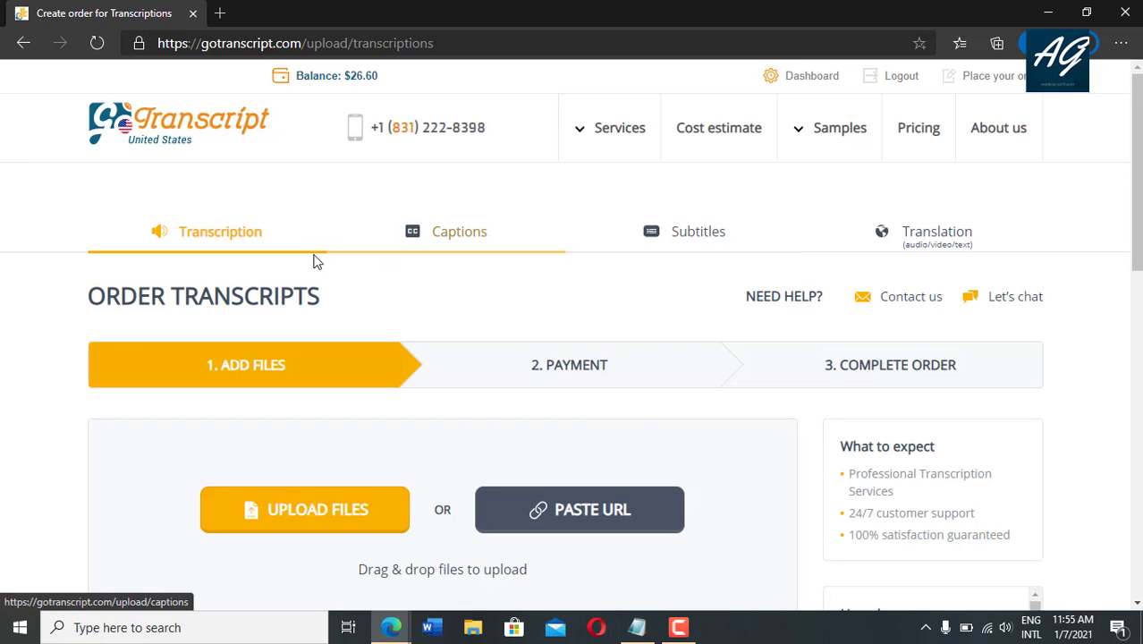
# Browse the Captions, Subtitles and Translation order pages, then return to the Transcription add-files step
pyautogui.click(458, 250)
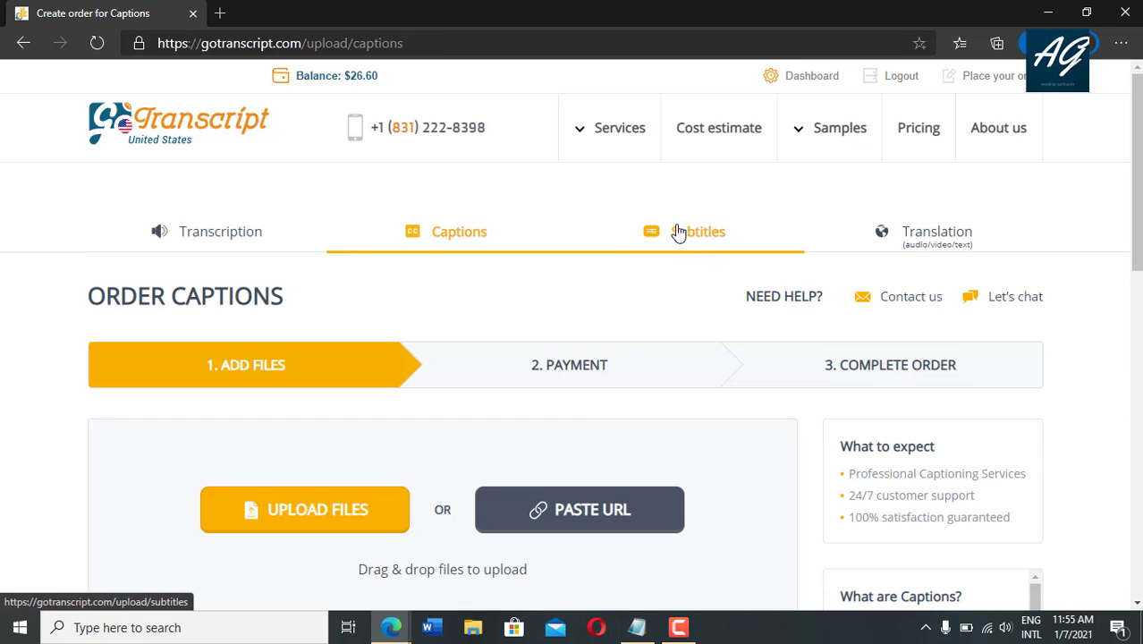
pyautogui.click(715, 232)
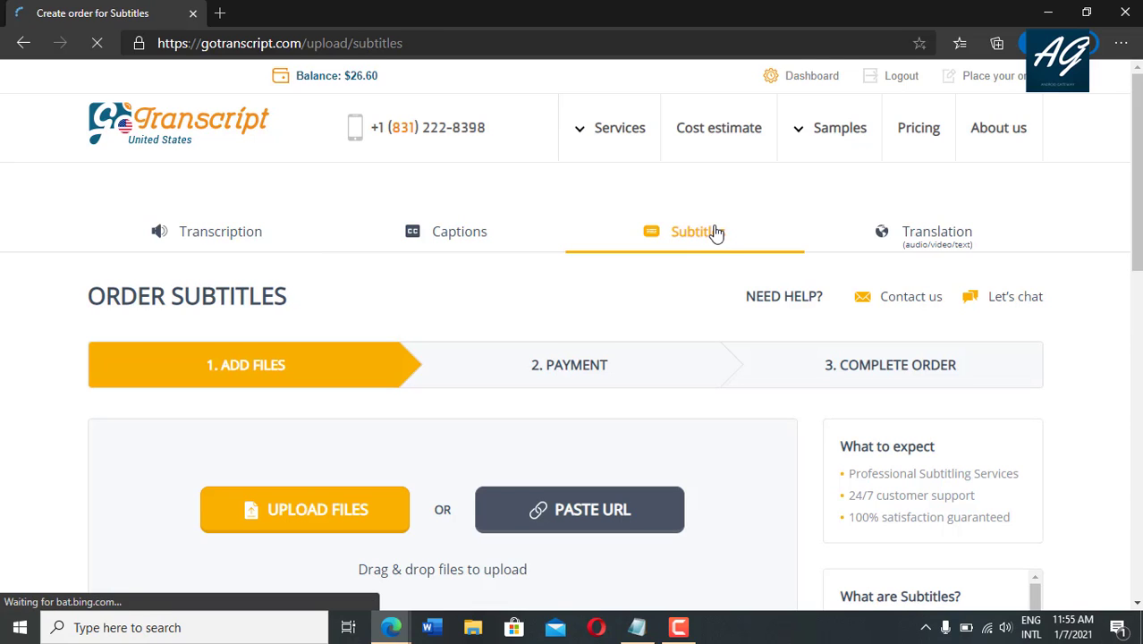
pyautogui.click(946, 244)
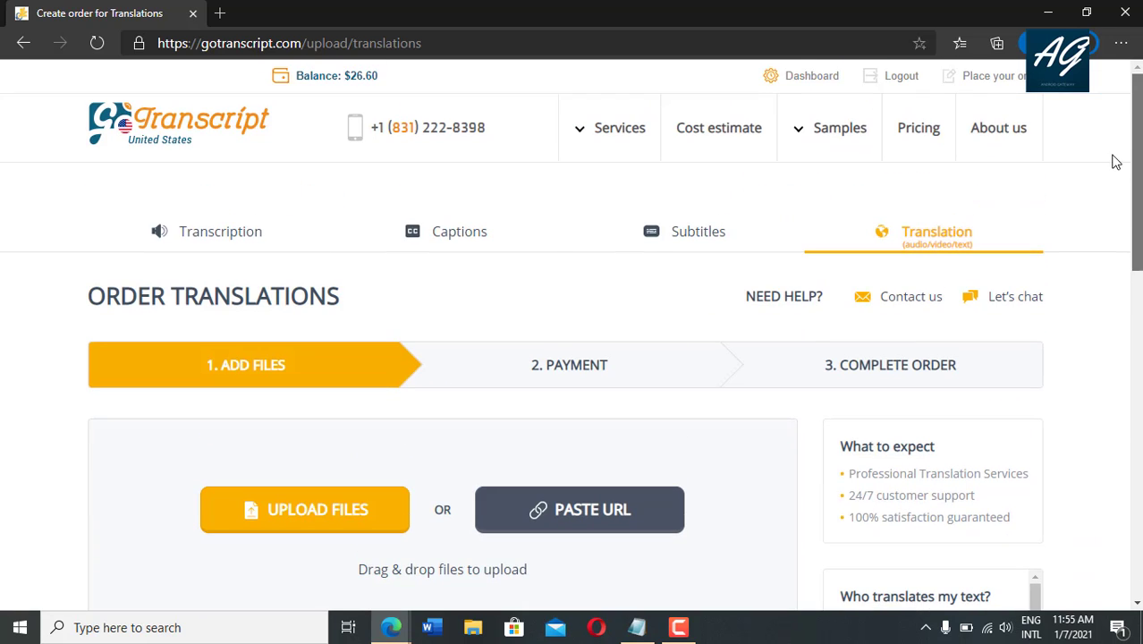
pyautogui.click(221, 234)
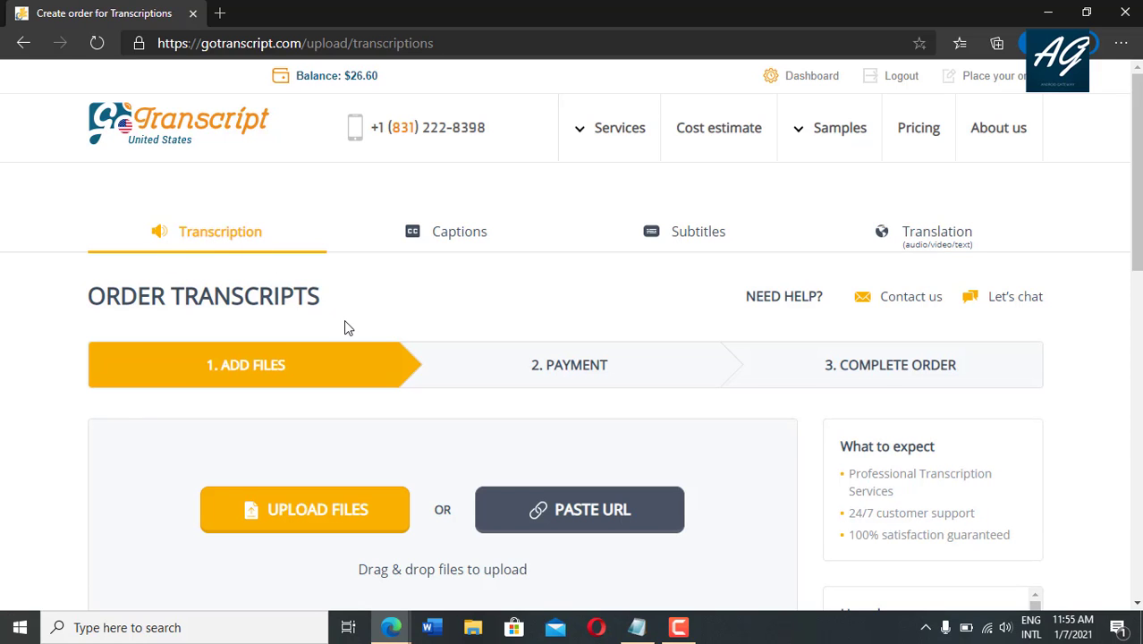
pyautogui.scroll(-3, 925, 259)
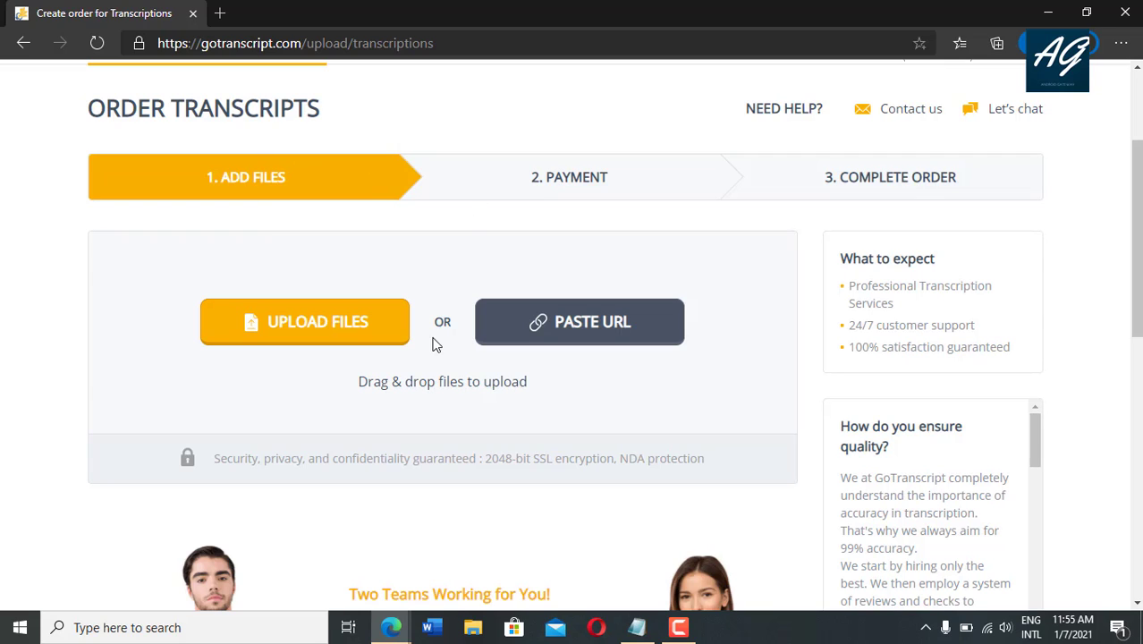
# Upload T3.mp3 from Downloads > Music to the order, giving a $4.83 total
pyautogui.click(292, 340)
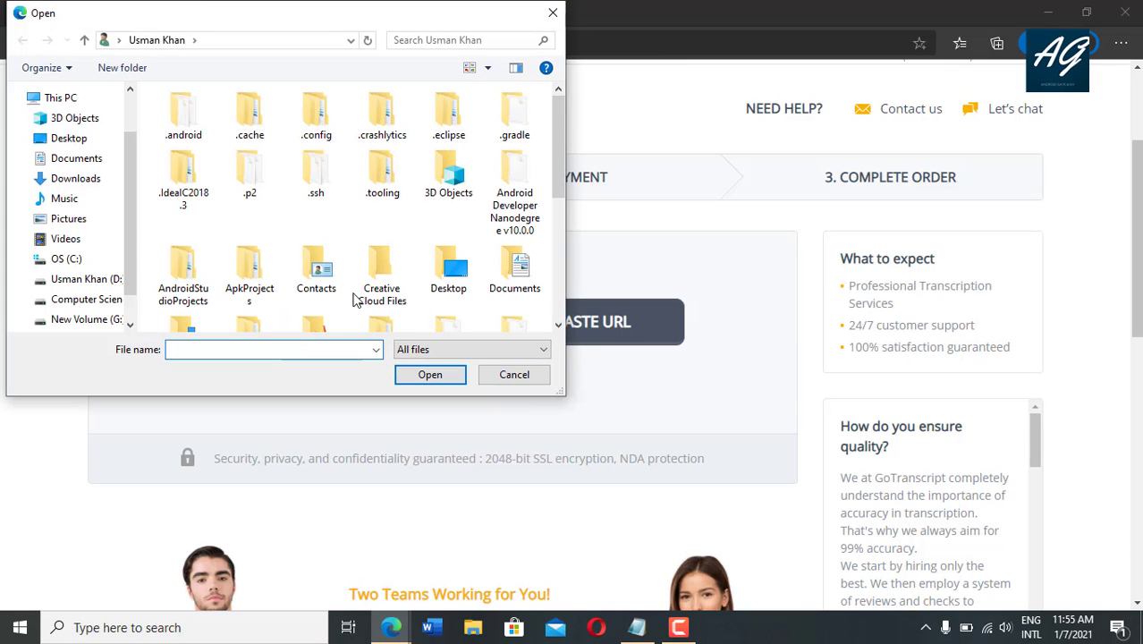
pyautogui.click(67, 199)
pyautogui.click(71, 179)
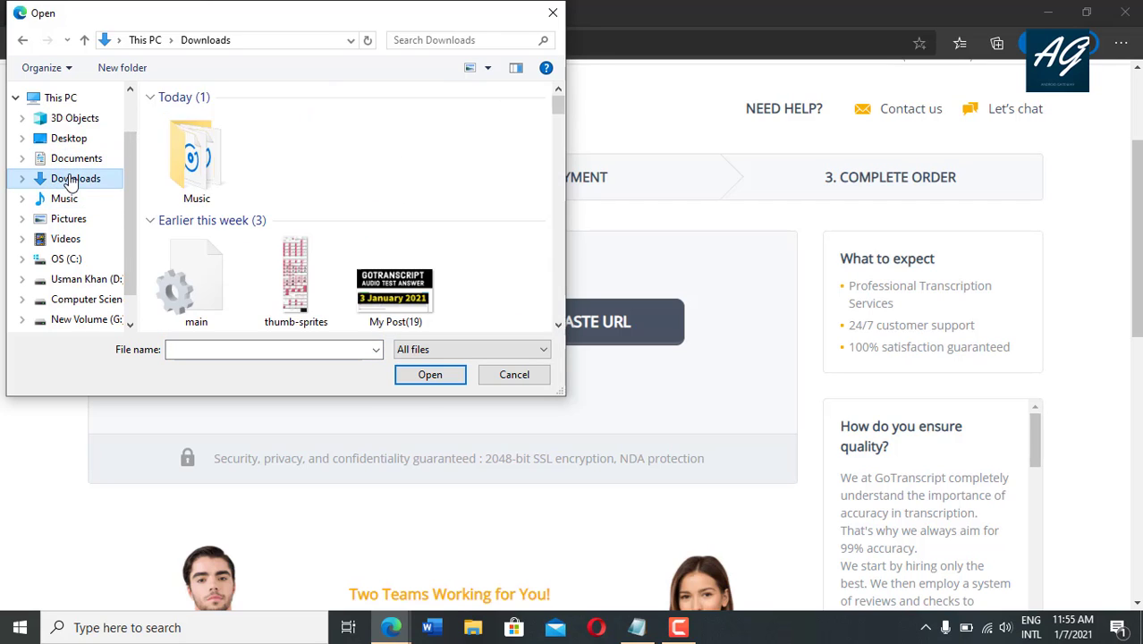
pyautogui.doubleClick(192, 121)
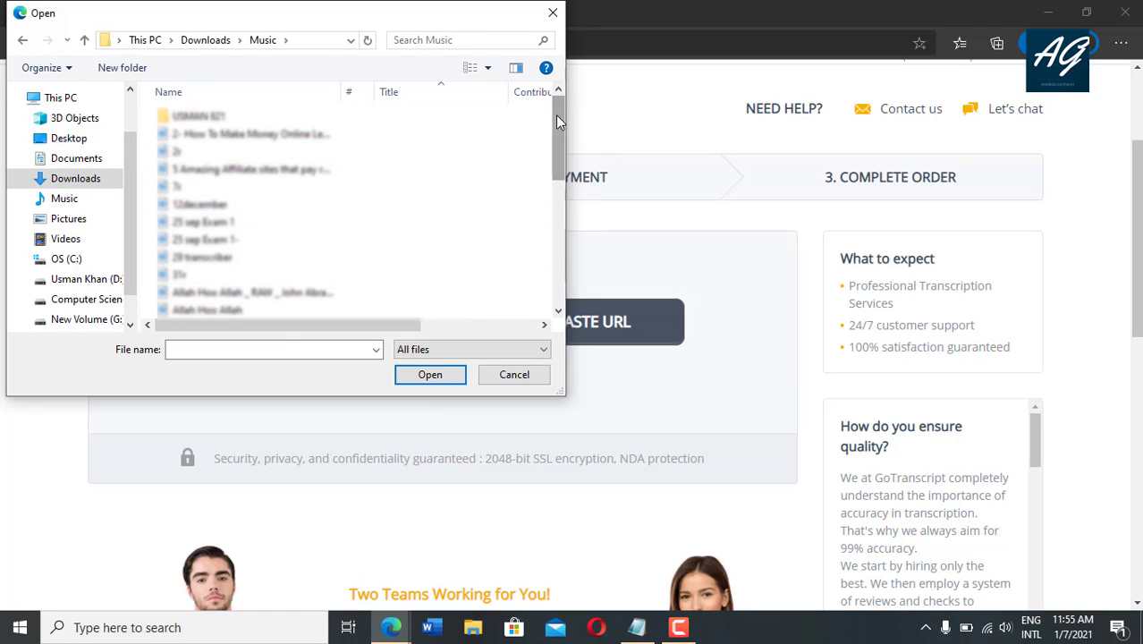
pyautogui.moveTo(556, 115); pyautogui.dragTo(555, 186)
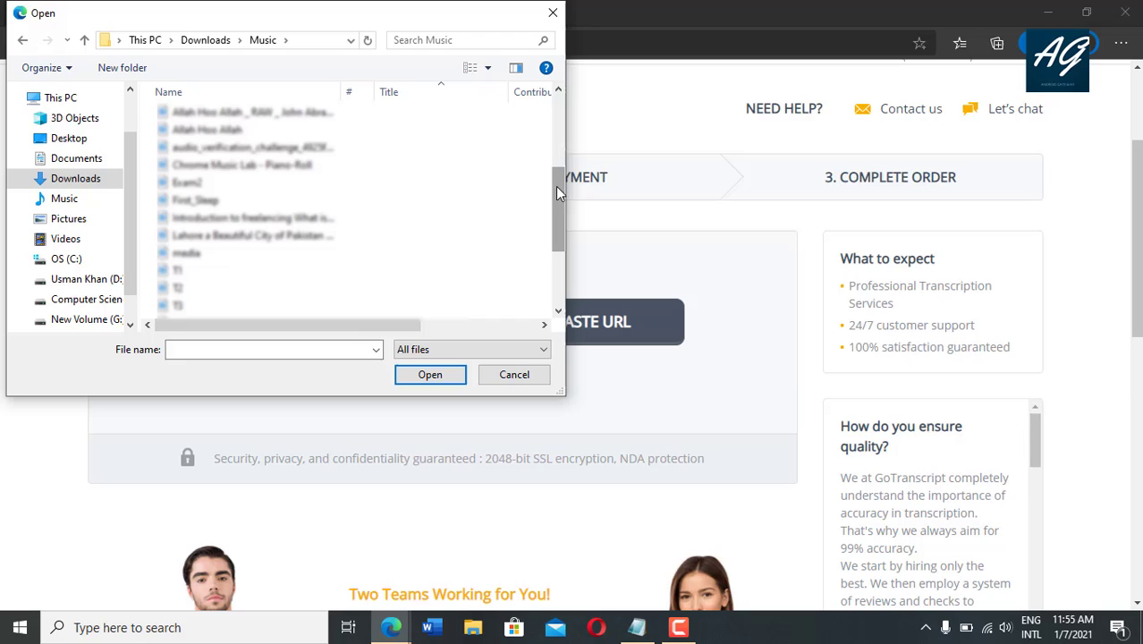
pyautogui.click(211, 305)
pyautogui.click(427, 376)
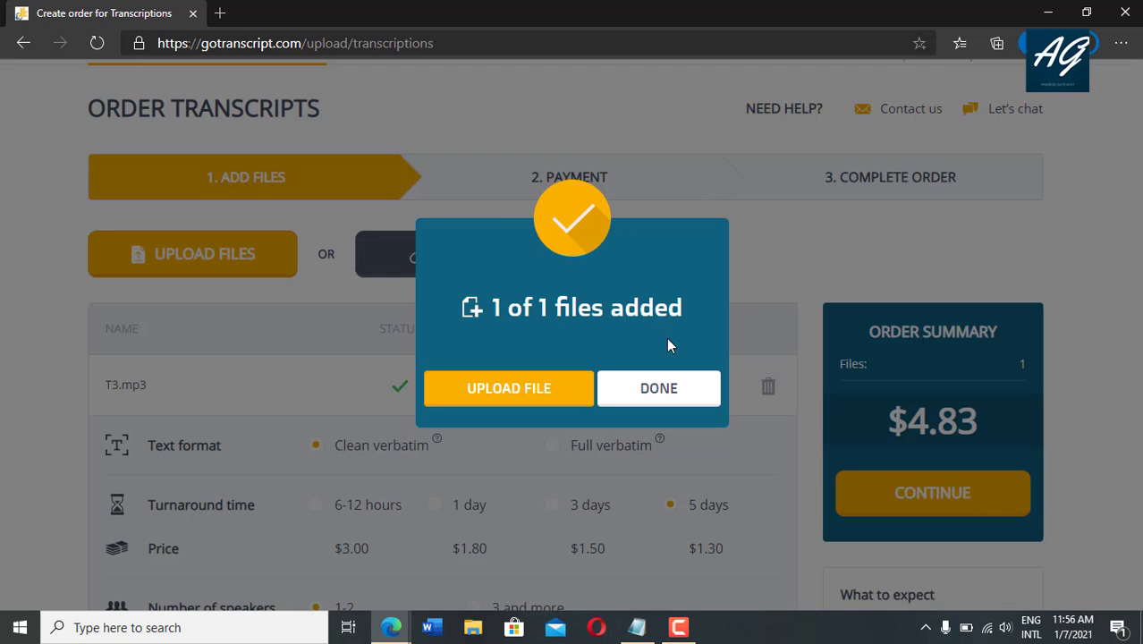
# Trim T3.mp3 to a 60-second clip, lowering the order total to $1.30
pyautogui.click(673, 400)
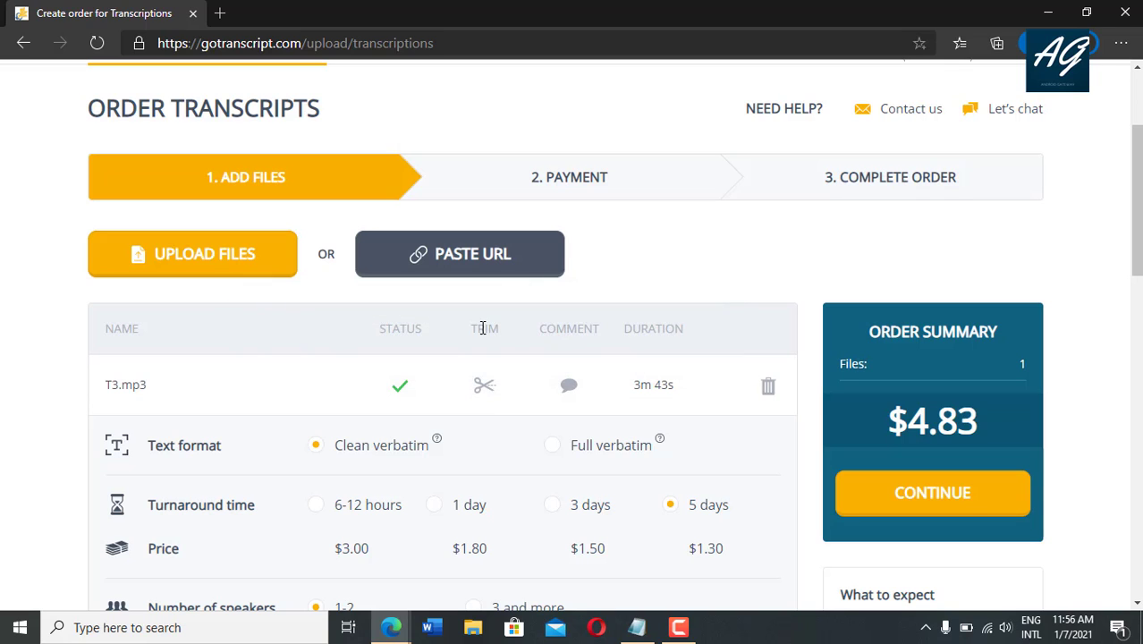
pyautogui.click(484, 384)
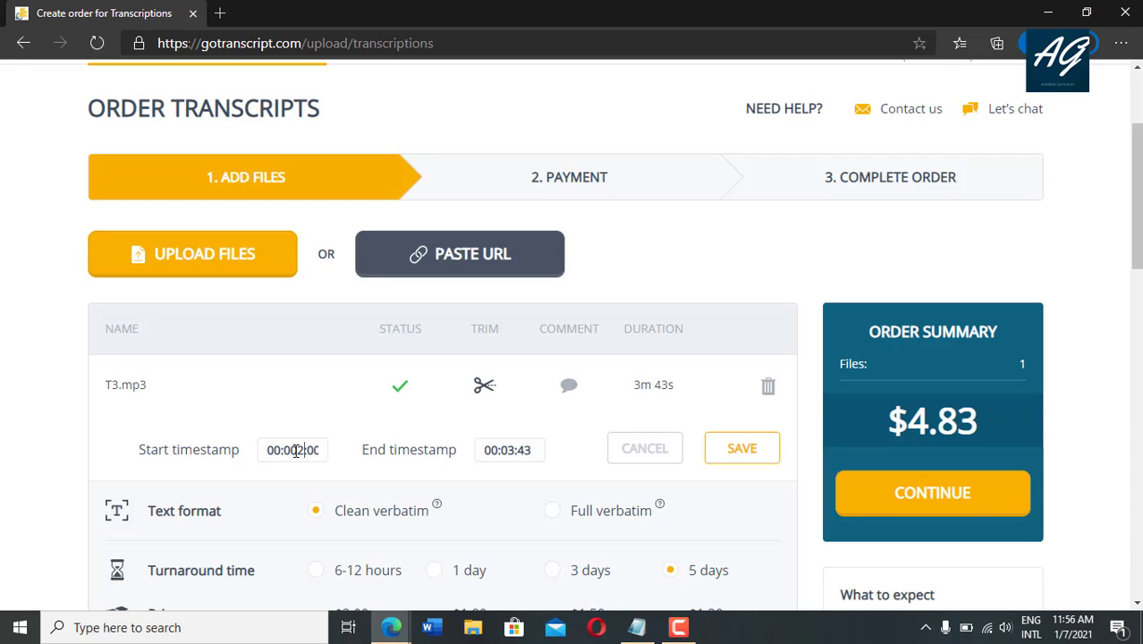
pyautogui.click(517, 451)
pyautogui.press('BackSpace')
pyautogui.press('BackSpace')
pyautogui.click(738, 463)
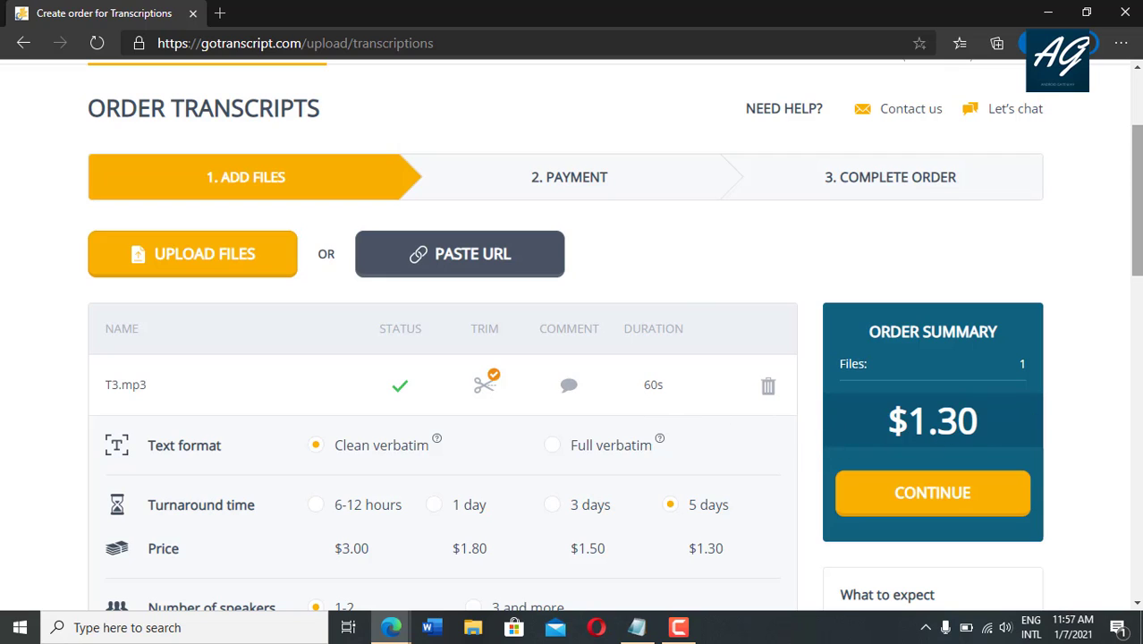
pyautogui.scroll(-2, 614, 335)
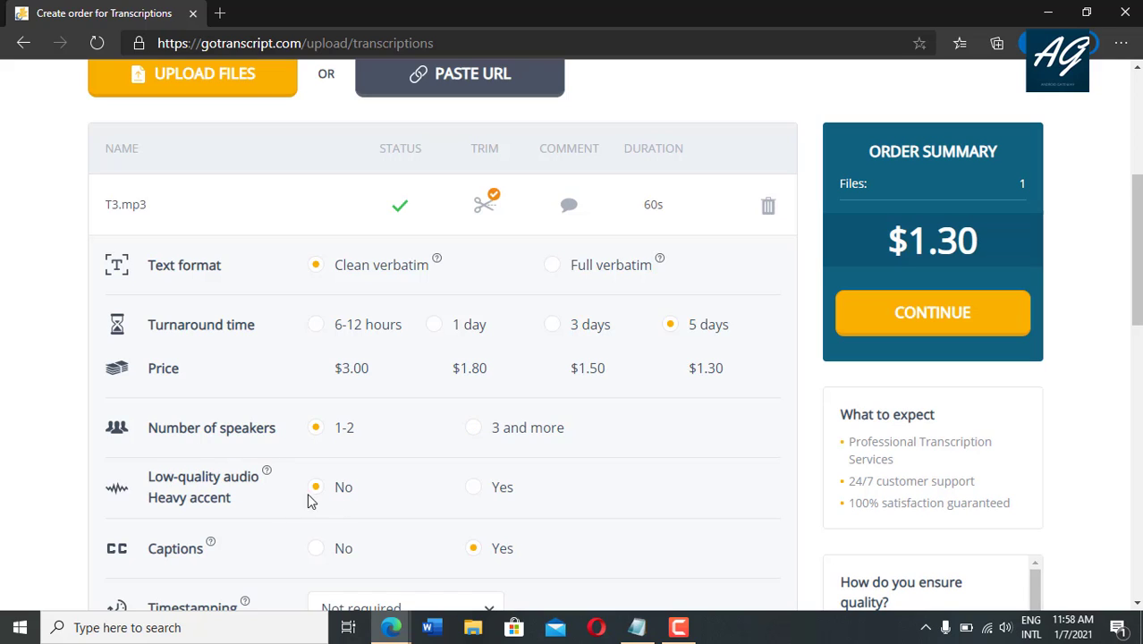
pyautogui.click(479, 496)
pyautogui.click(318, 490)
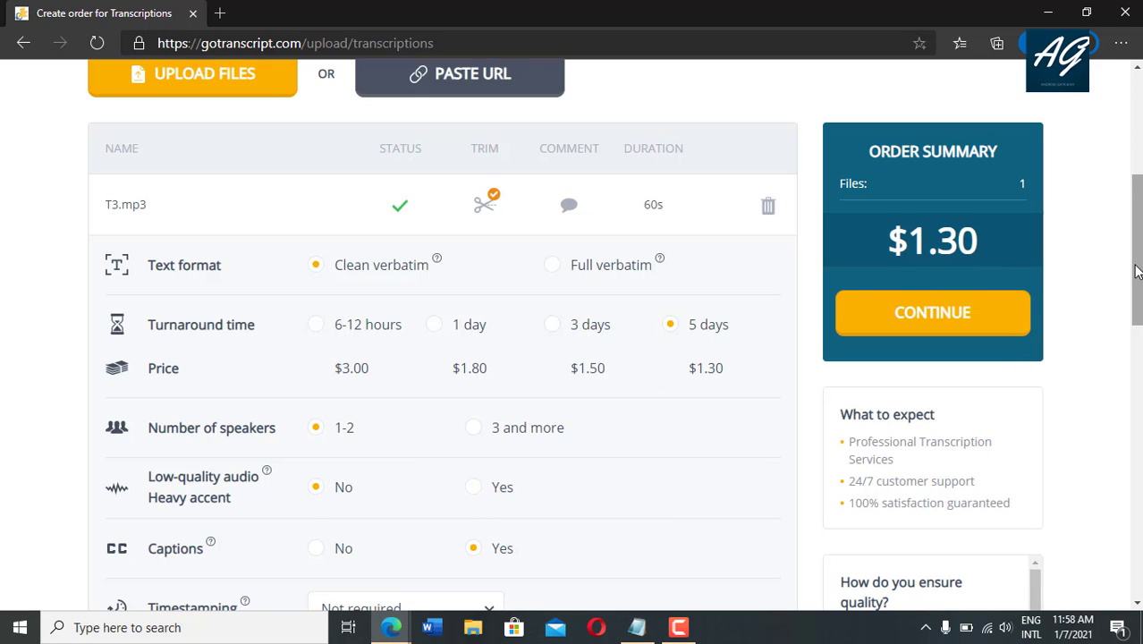
pyautogui.moveTo(1137, 273); pyautogui.dragTo(1137, 311)
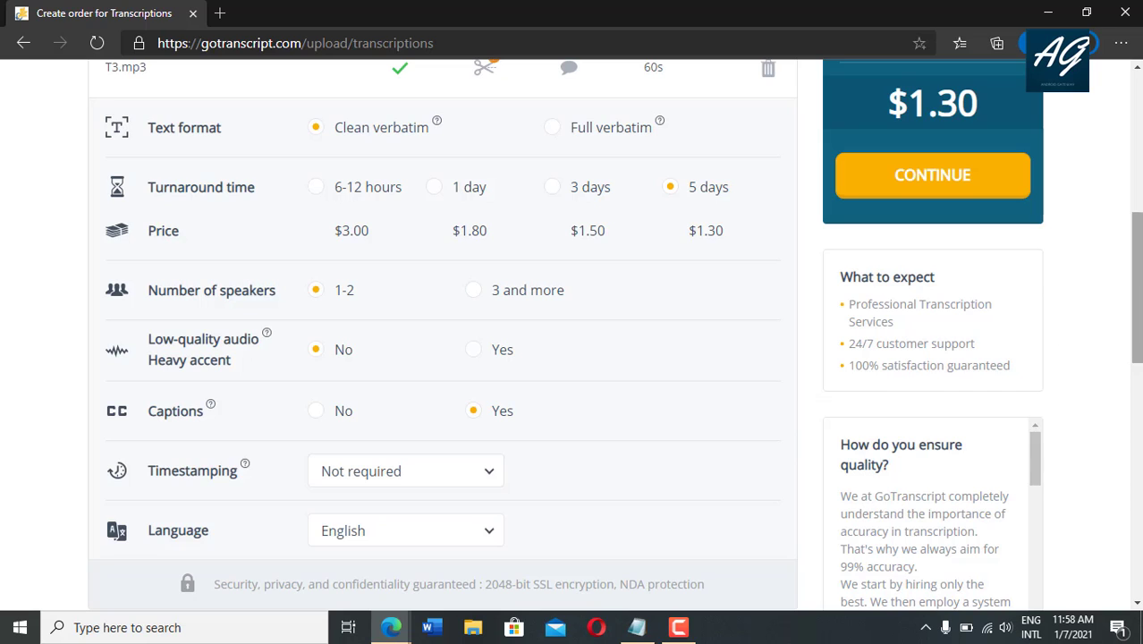
pyautogui.moveTo(1137, 295); pyautogui.dragTo(1136, 278)
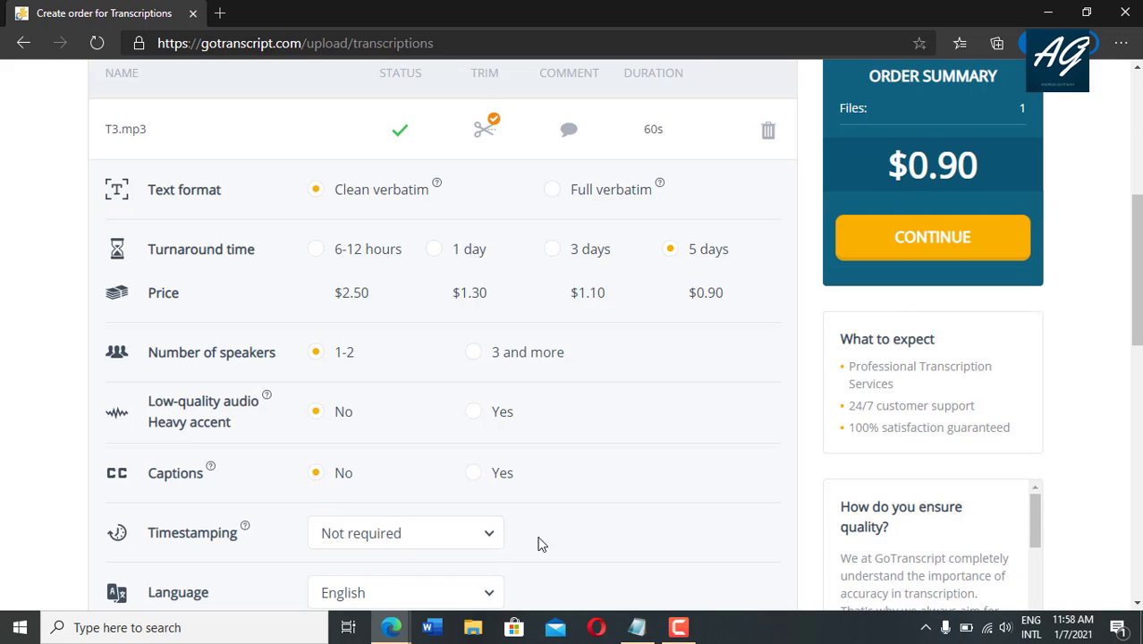
pyautogui.scroll(-2, 1136, 269)
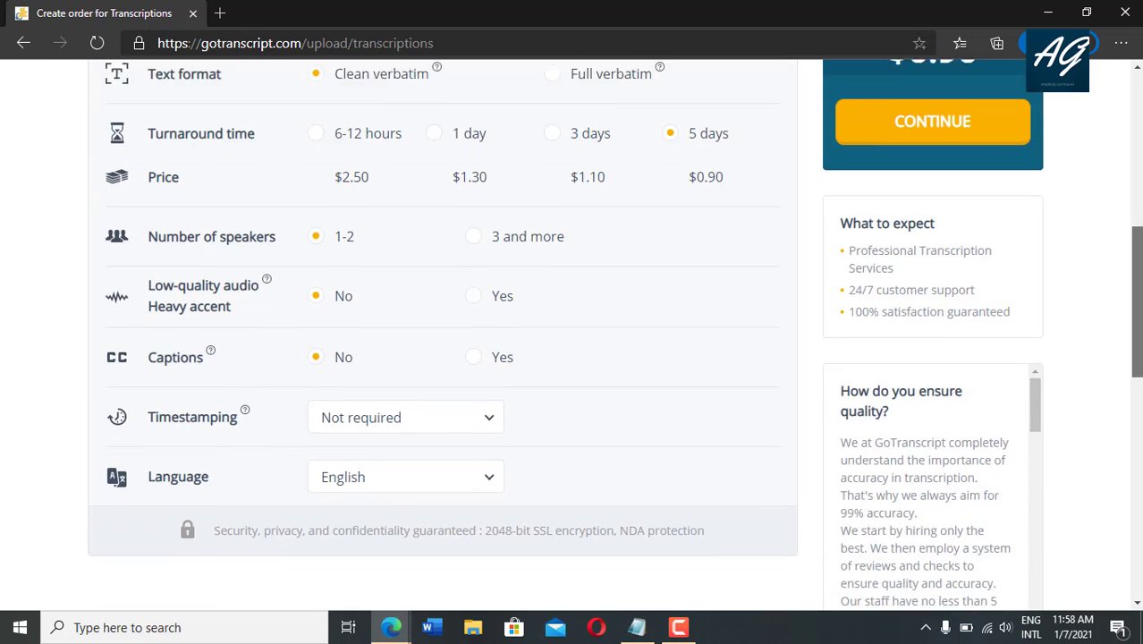
pyautogui.click(490, 385)
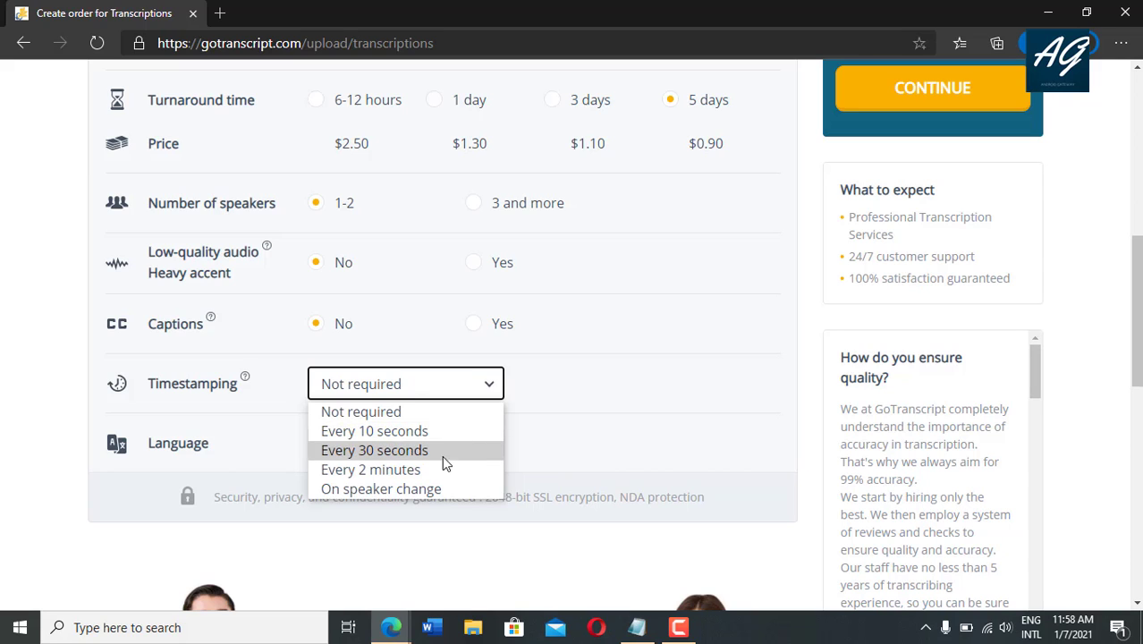
pyautogui.click(372, 489)
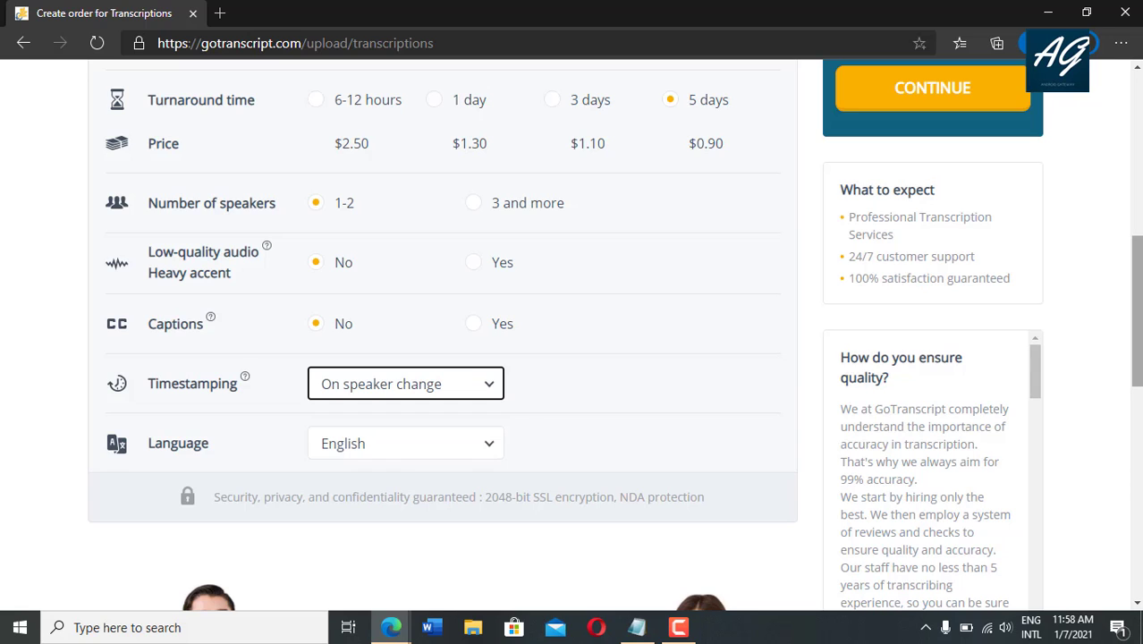
pyautogui.scroll(2, 1137, 244)
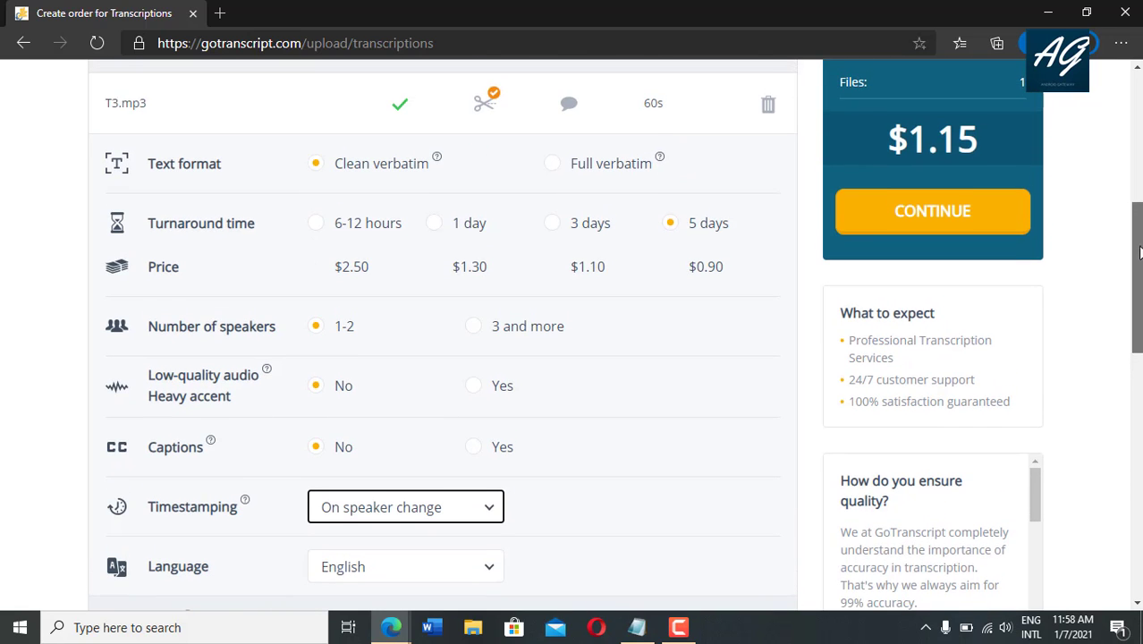
pyautogui.scroll(-1, 1139, 253)
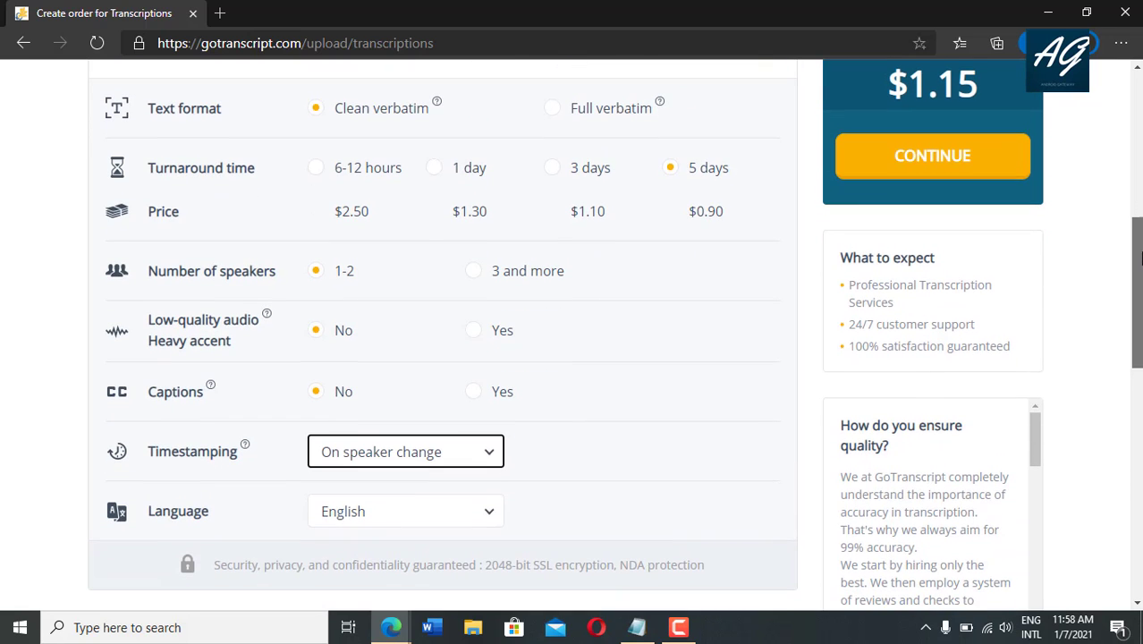
pyautogui.click(490, 453)
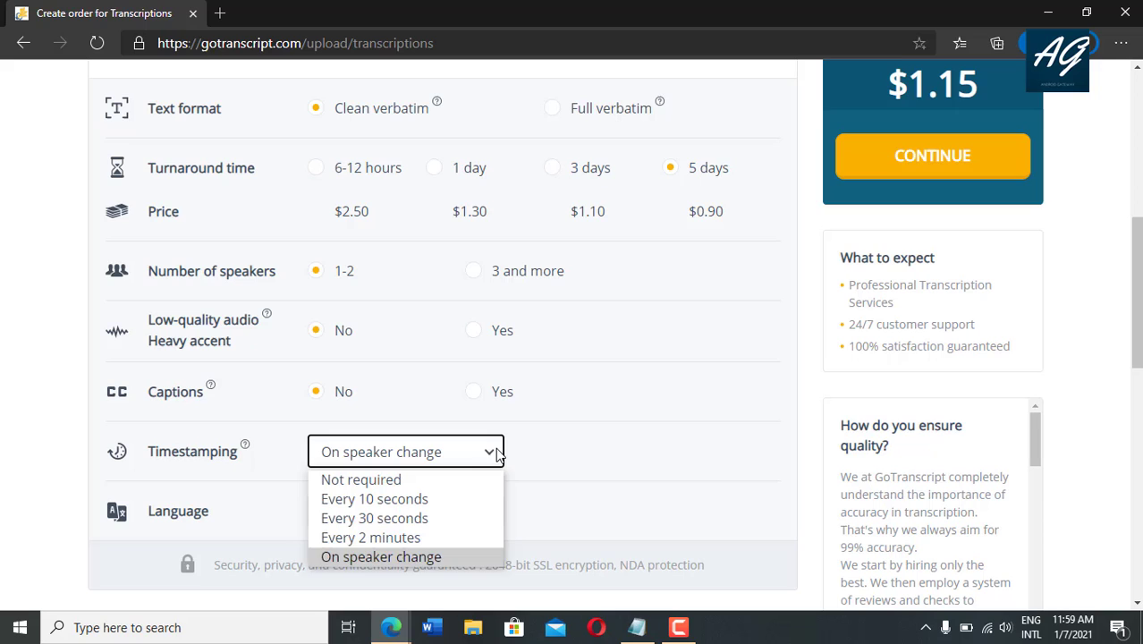
pyautogui.click(385, 484)
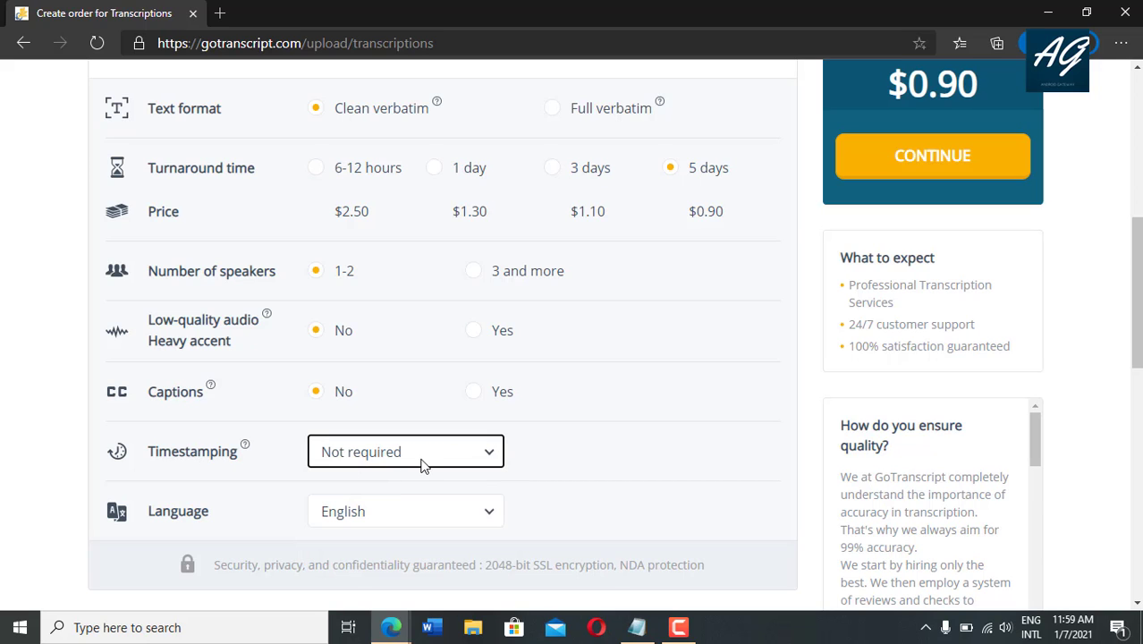
pyautogui.moveTo(1135, 295); pyautogui.dragTo(1136, 306)
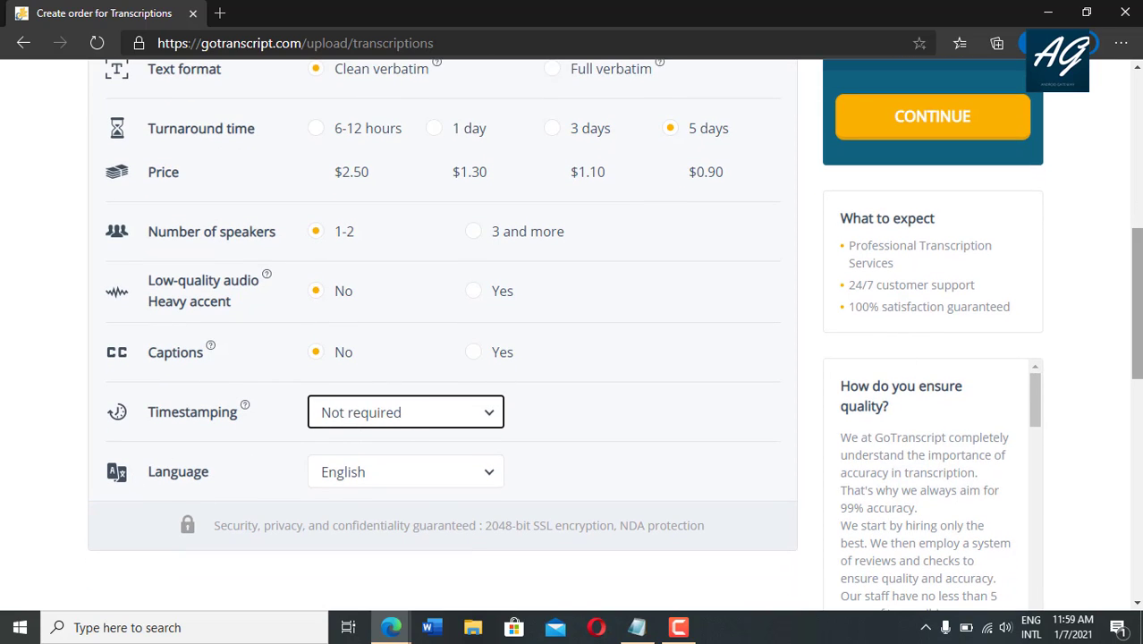
pyautogui.moveTo(1135, 304); pyautogui.dragTo(1140, 335)
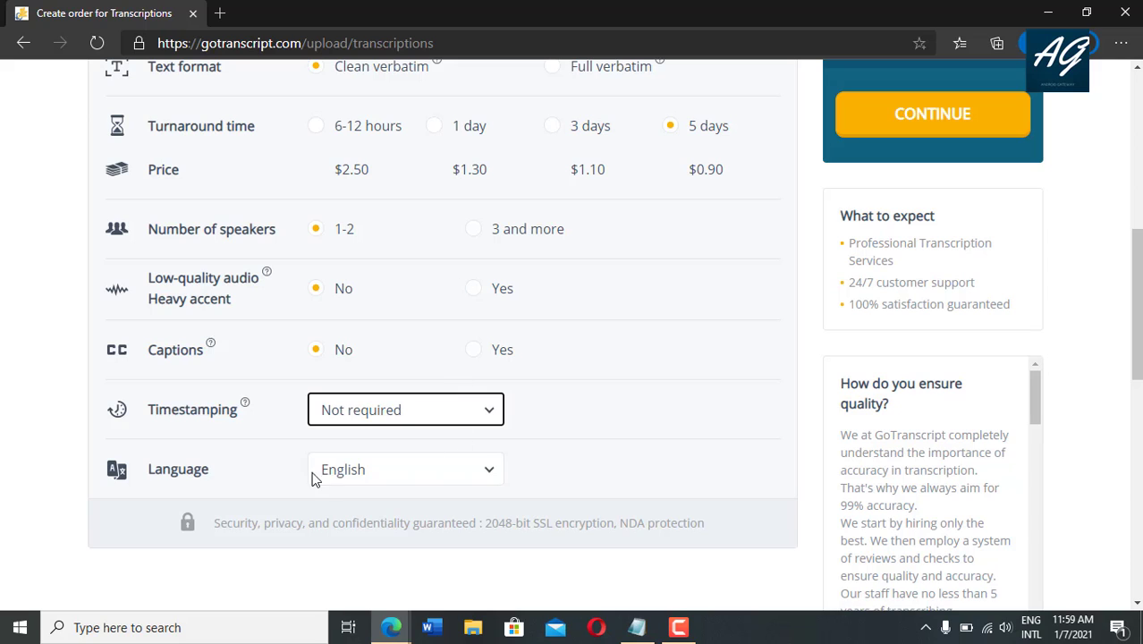
pyautogui.click(490, 470)
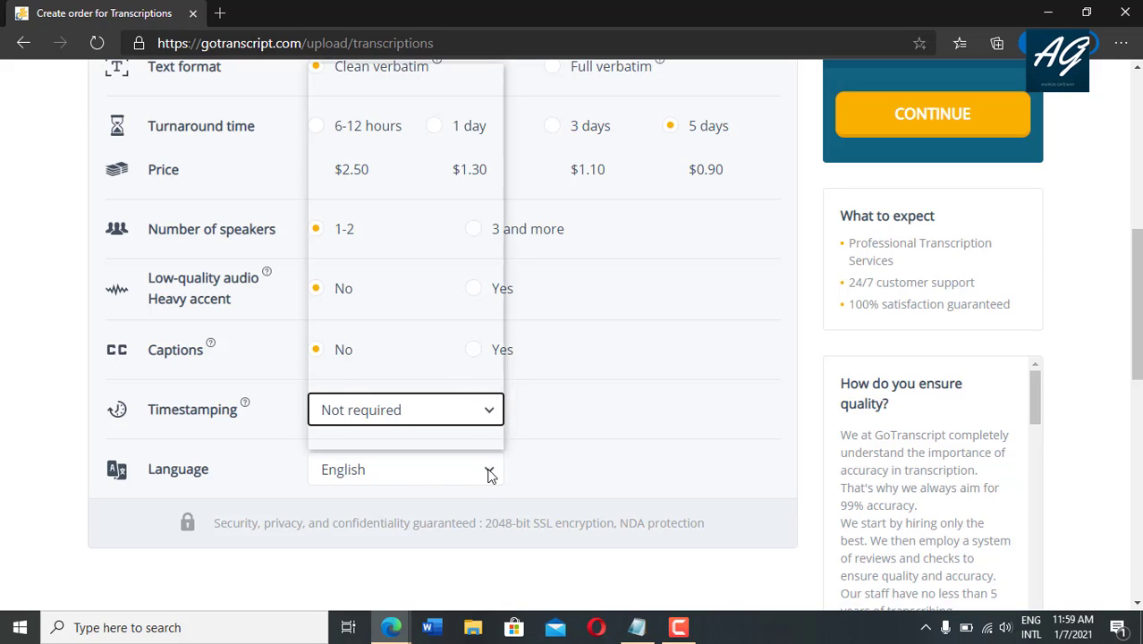
pyautogui.click(601, 409)
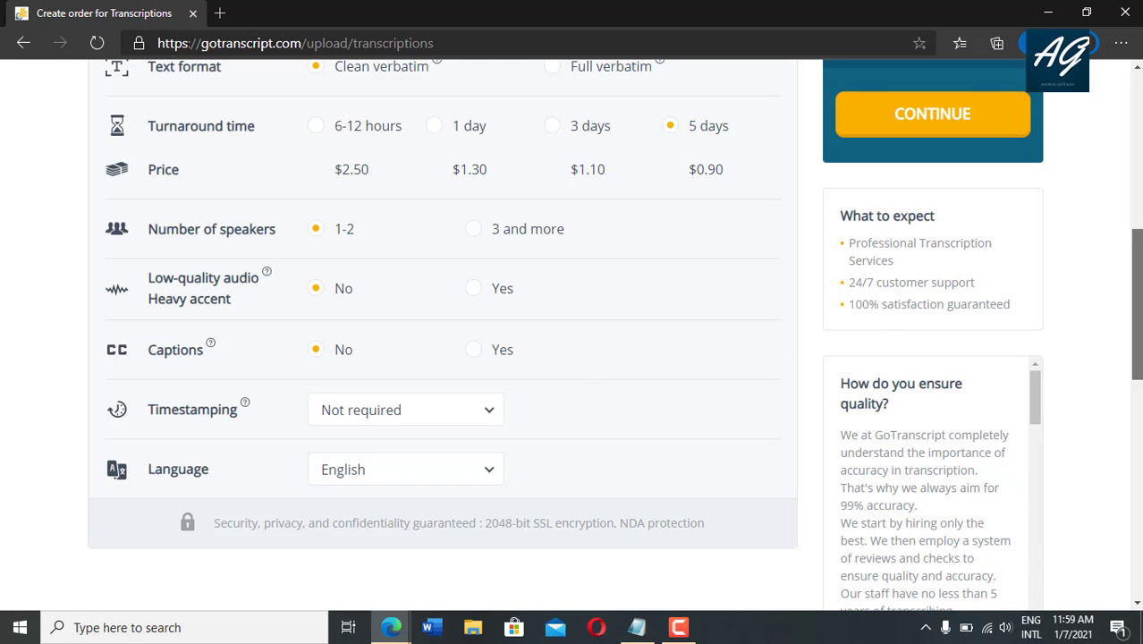
pyautogui.moveTo(1136, 245); pyautogui.dragTo(1117, 168)
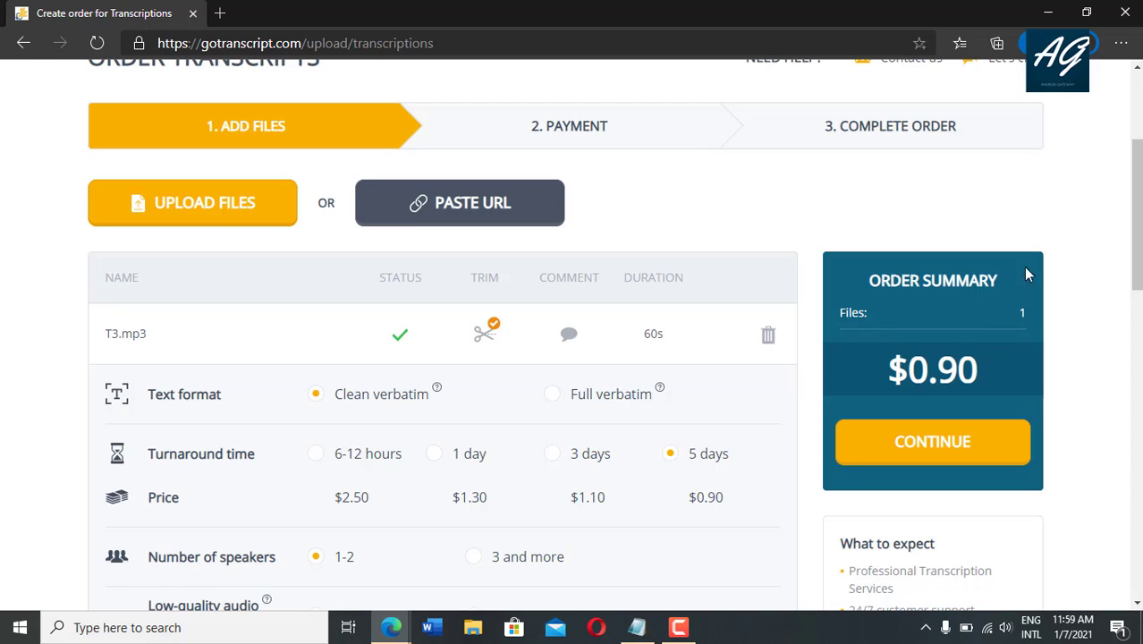
# On the payment page, try the card and PayPal options, then pay from the $26.60 balance, leaving $0.00 due
pyautogui.click(908, 456)
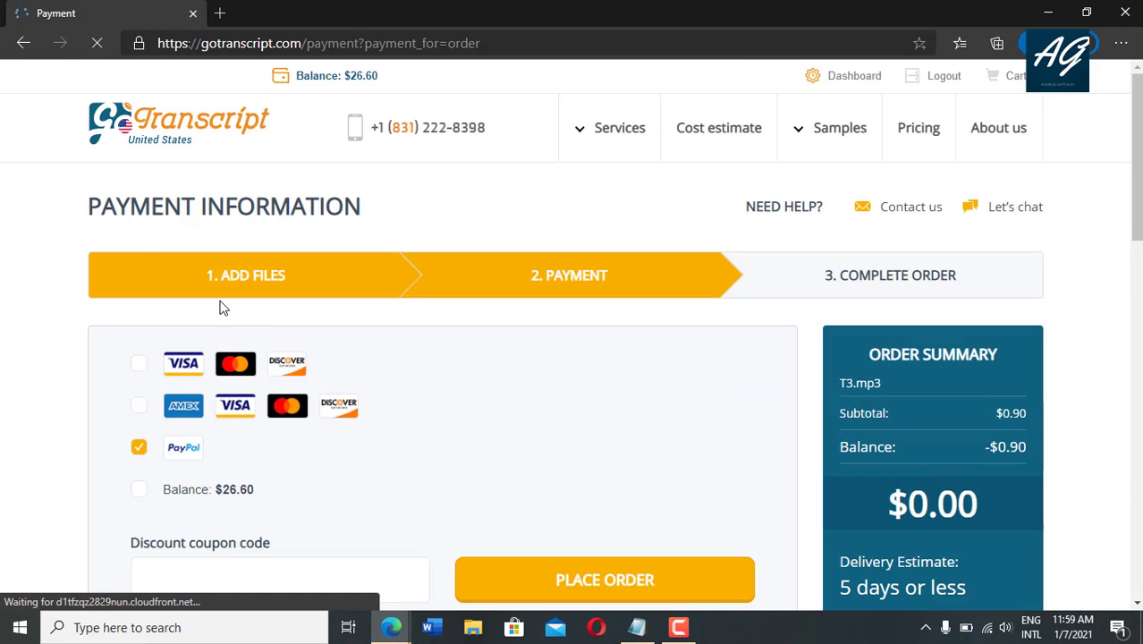
pyautogui.click(138, 364)
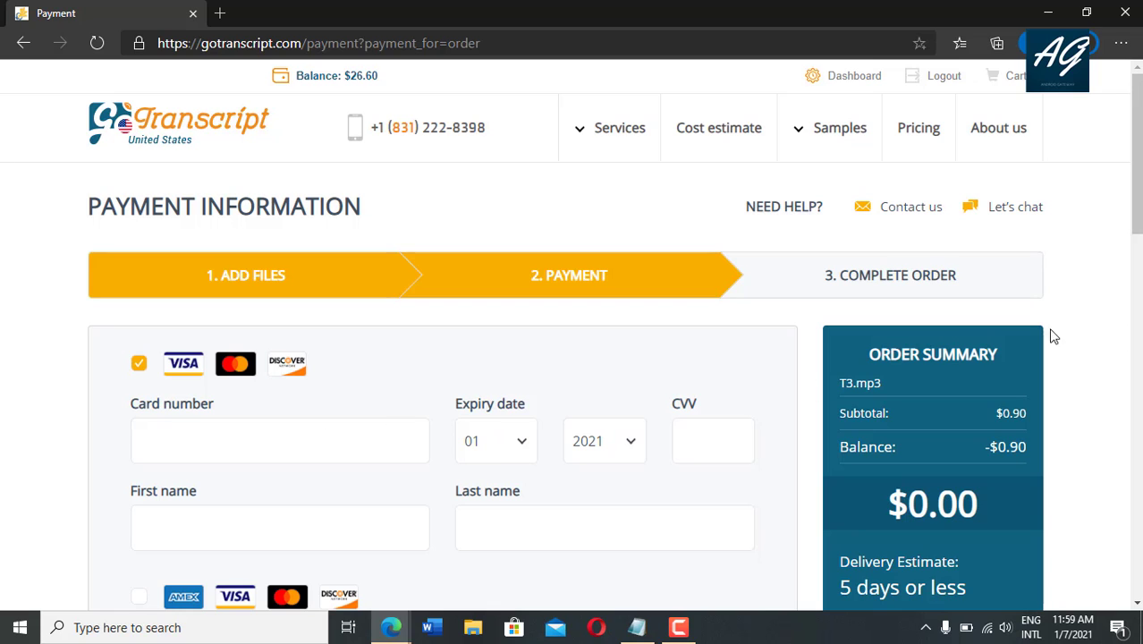
pyautogui.scroll(-2, 1136, 152)
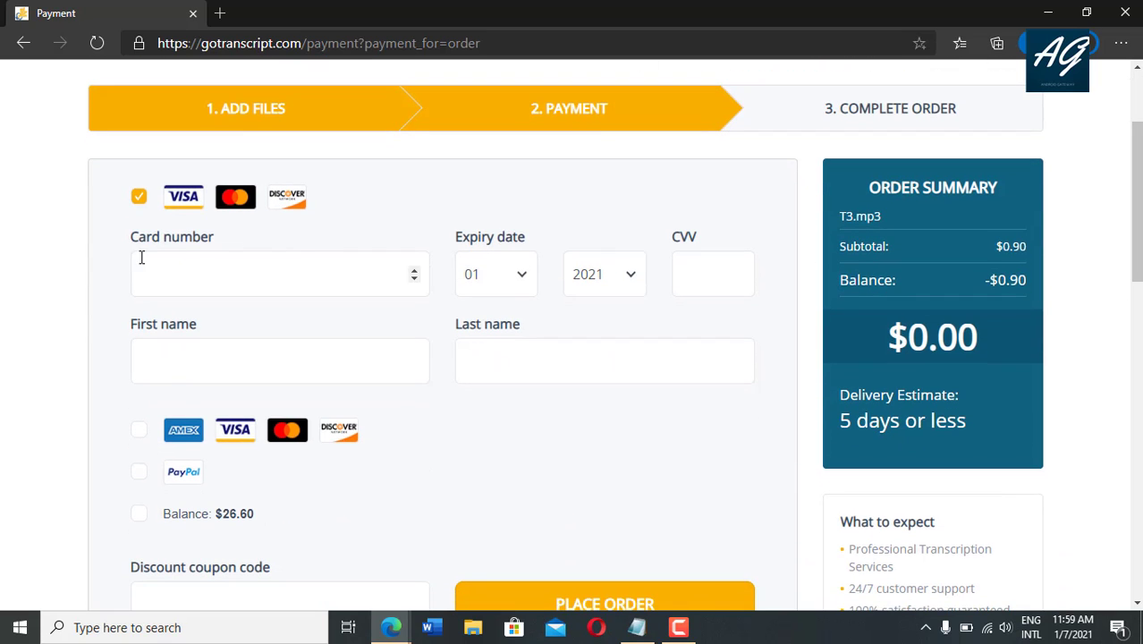
pyautogui.click(139, 435)
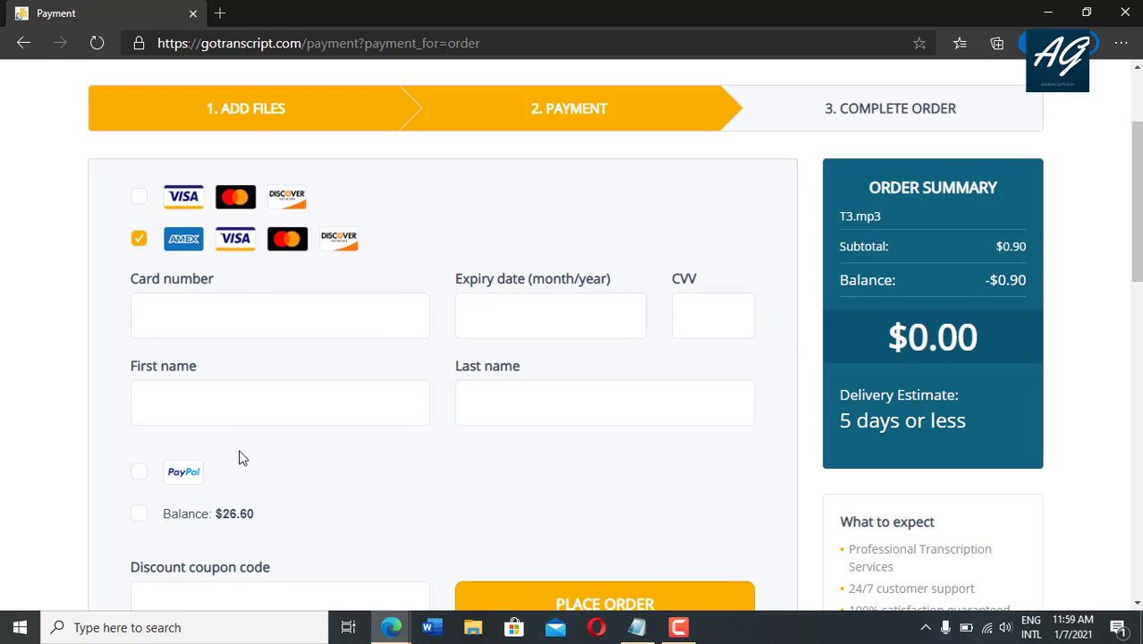
pyautogui.click(139, 473)
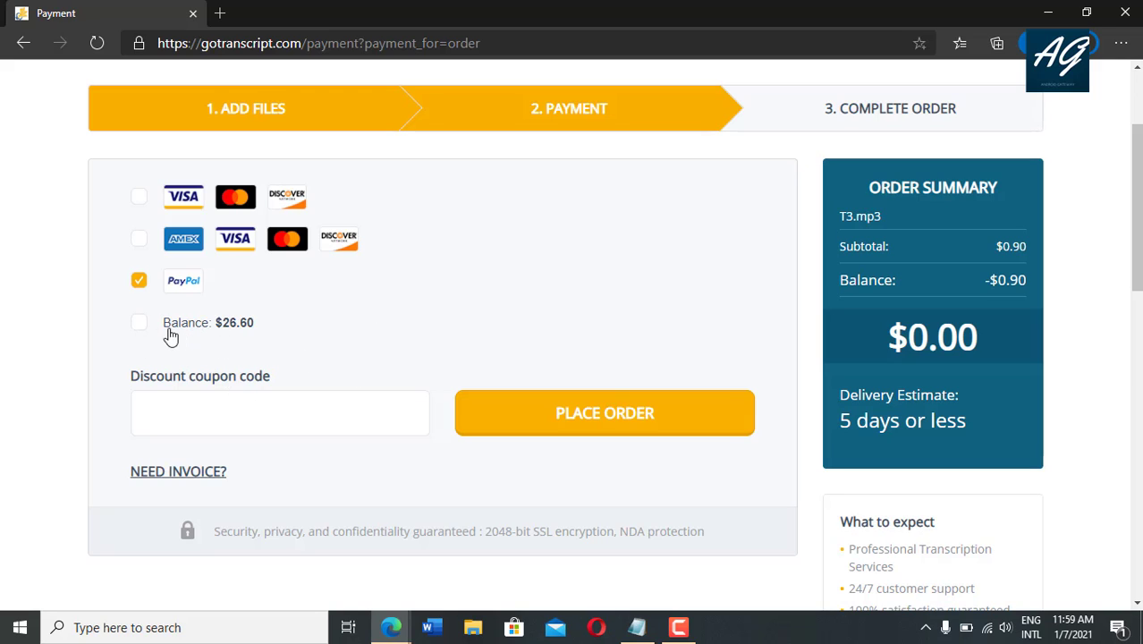
pyautogui.click(138, 327)
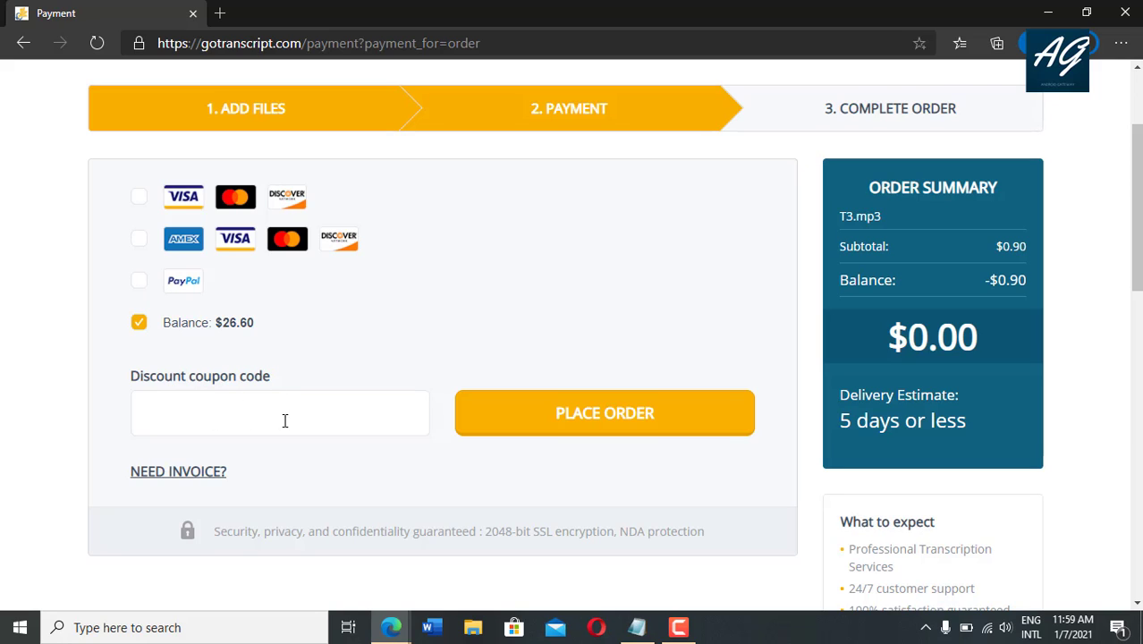
pyautogui.click(254, 420)
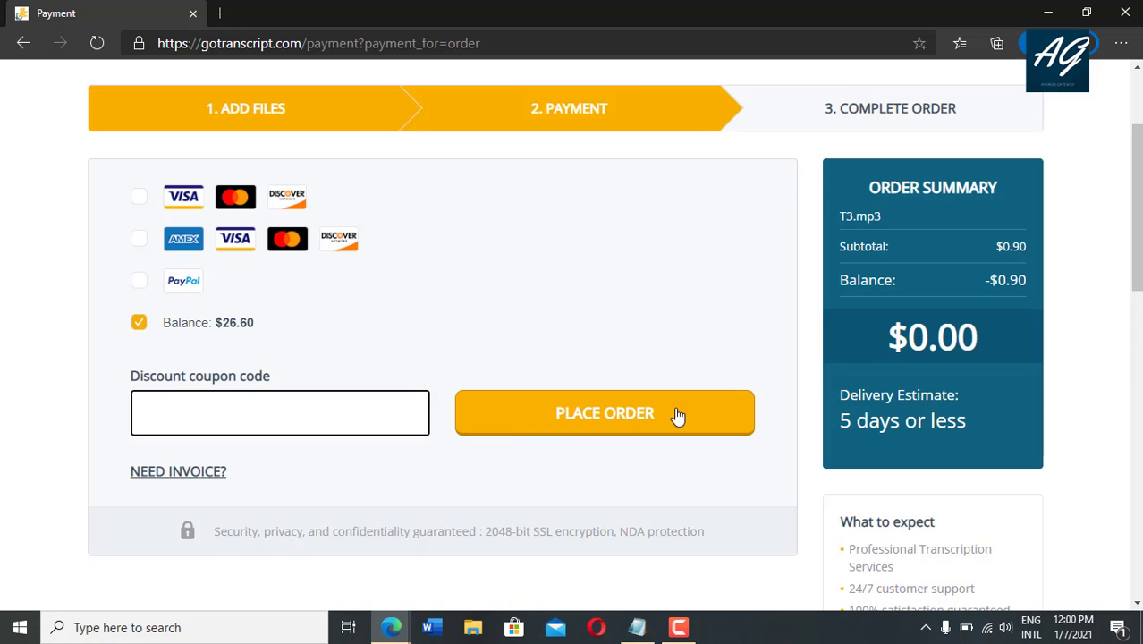
pyautogui.scroll(-1, 572, 344)
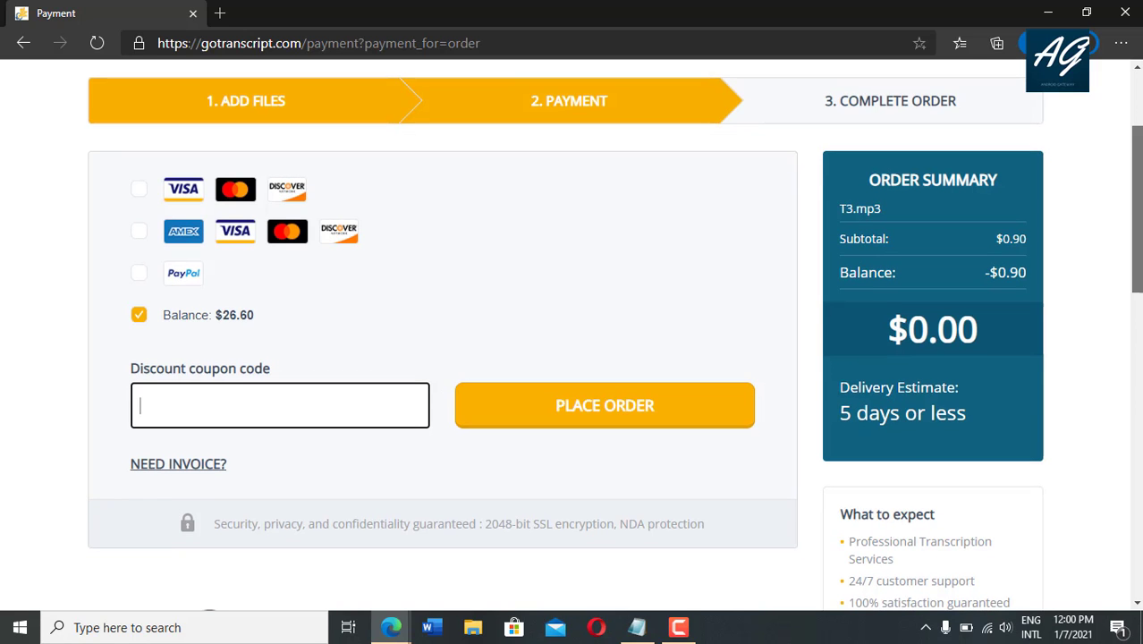
pyautogui.scroll(-3, 572, 344)
pyautogui.scroll(1, 572, 344)
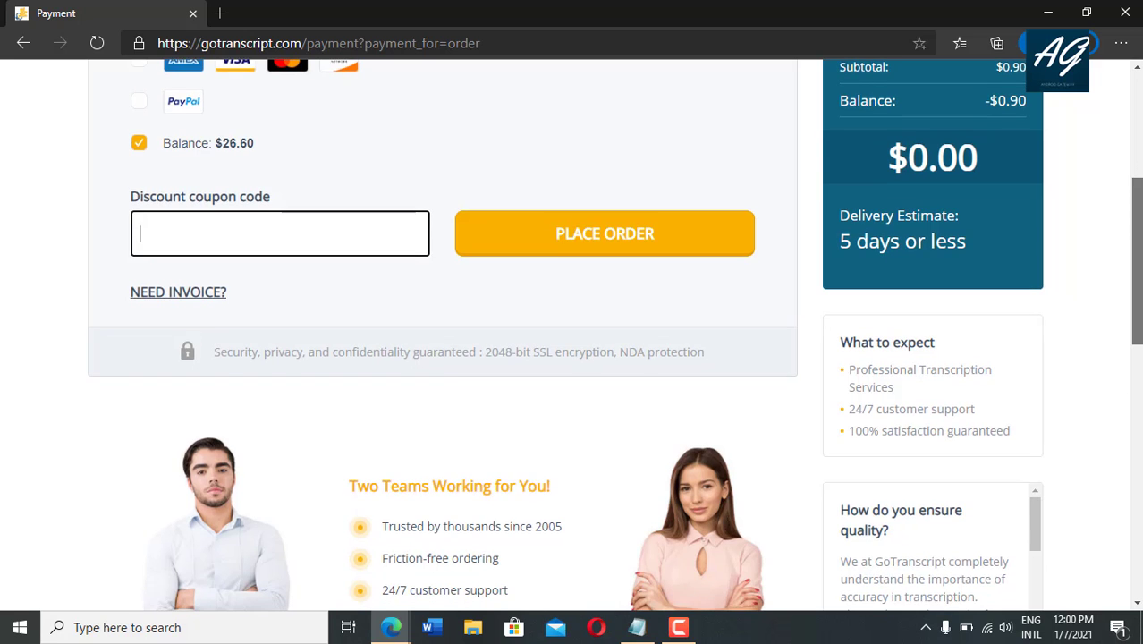
pyautogui.scroll(-1, 573, 344)
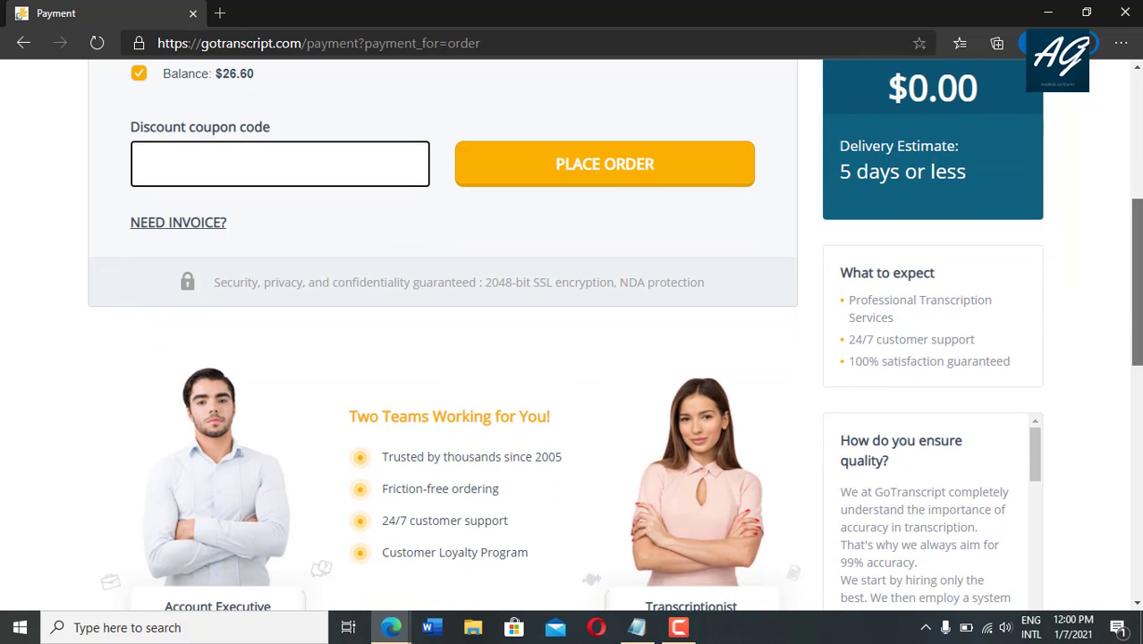
pyautogui.scroll(4, 1129, 215)
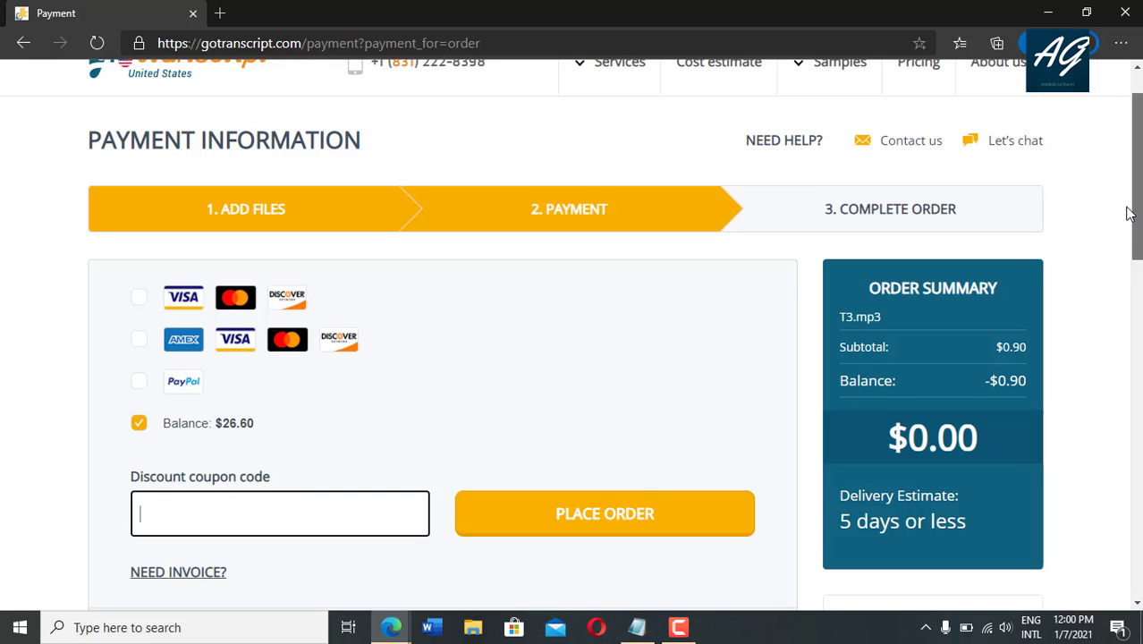
pyautogui.scroll(1, 1130, 215)
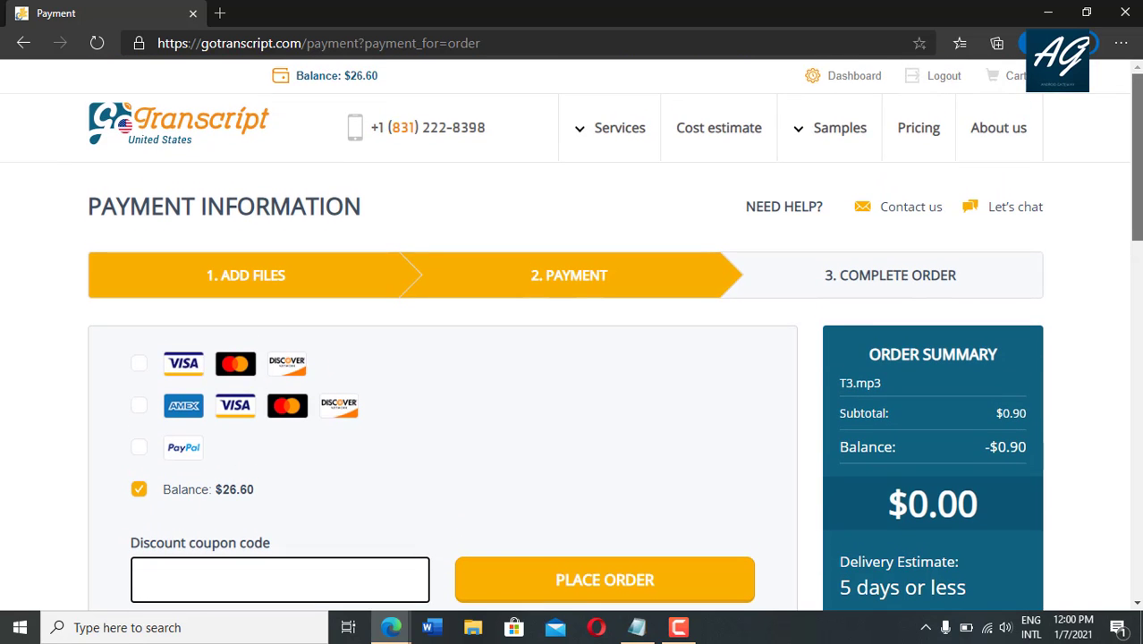
pyautogui.scroll(-1, 1129, 216)
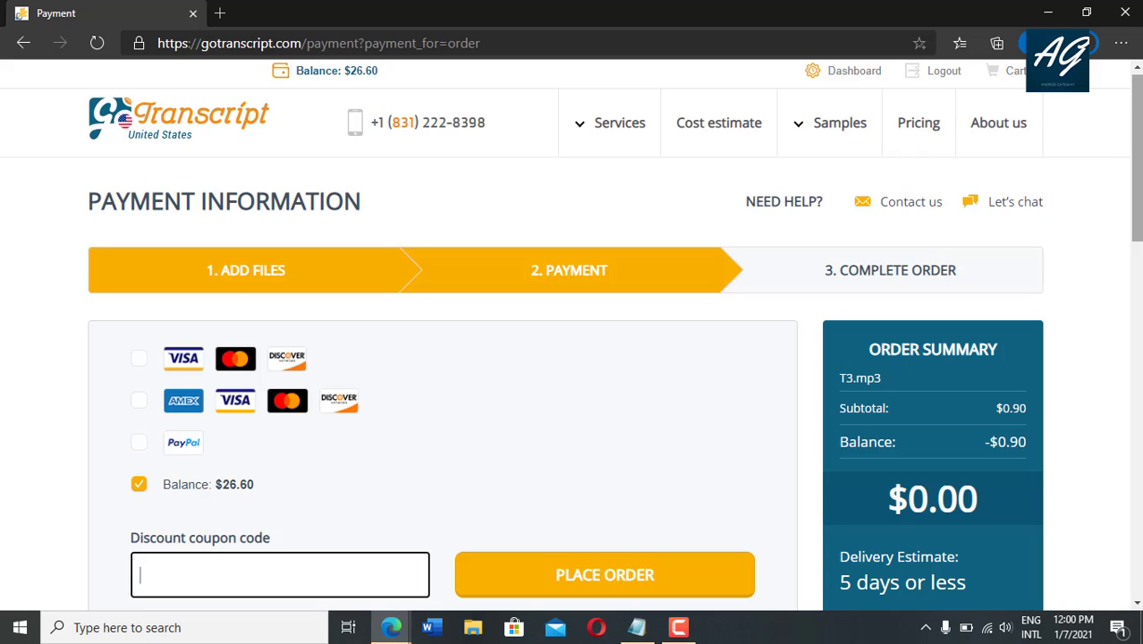
pyautogui.scroll(-1, 571, 340)
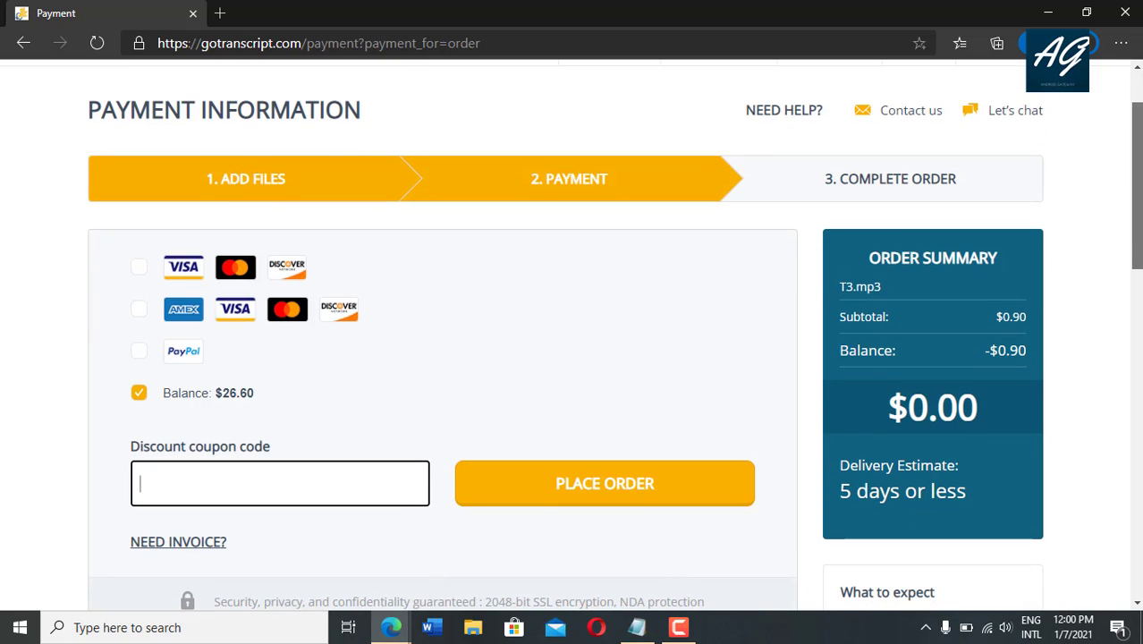
pyautogui.scroll(1, 572, 340)
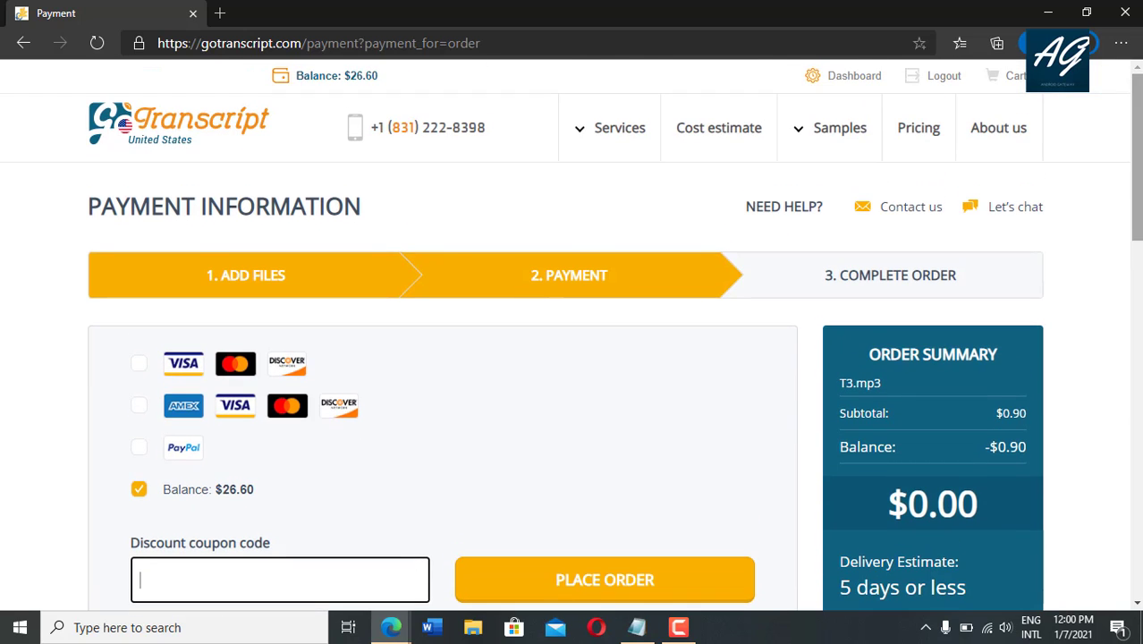